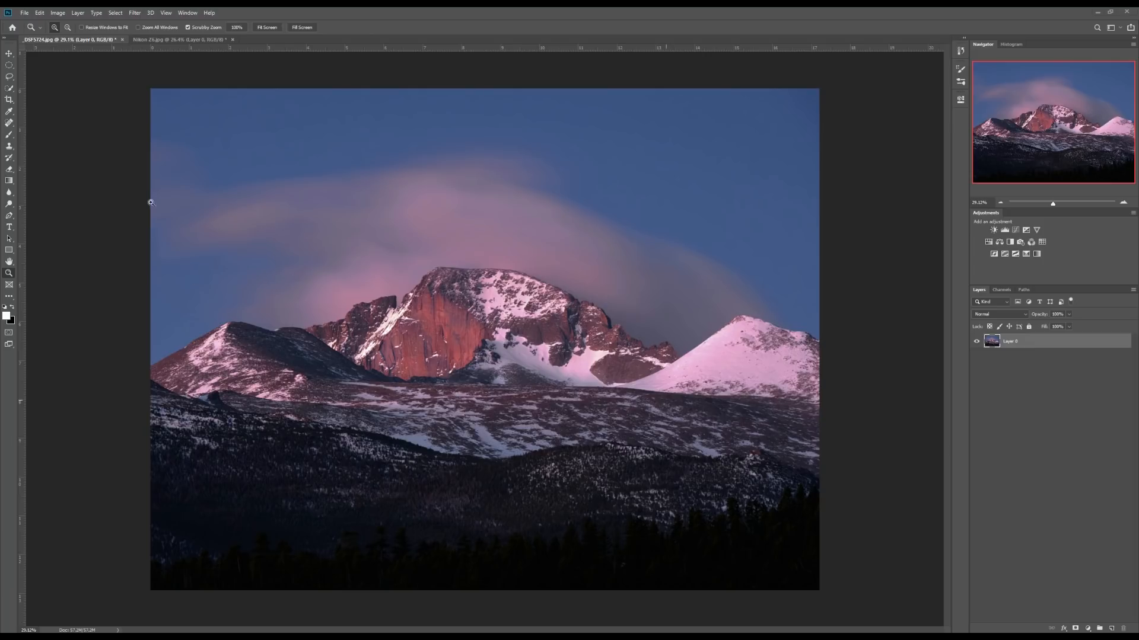
Step: Open the mountain photo's image size settings and set the width and height to 200 percent
left_click(57, 15)
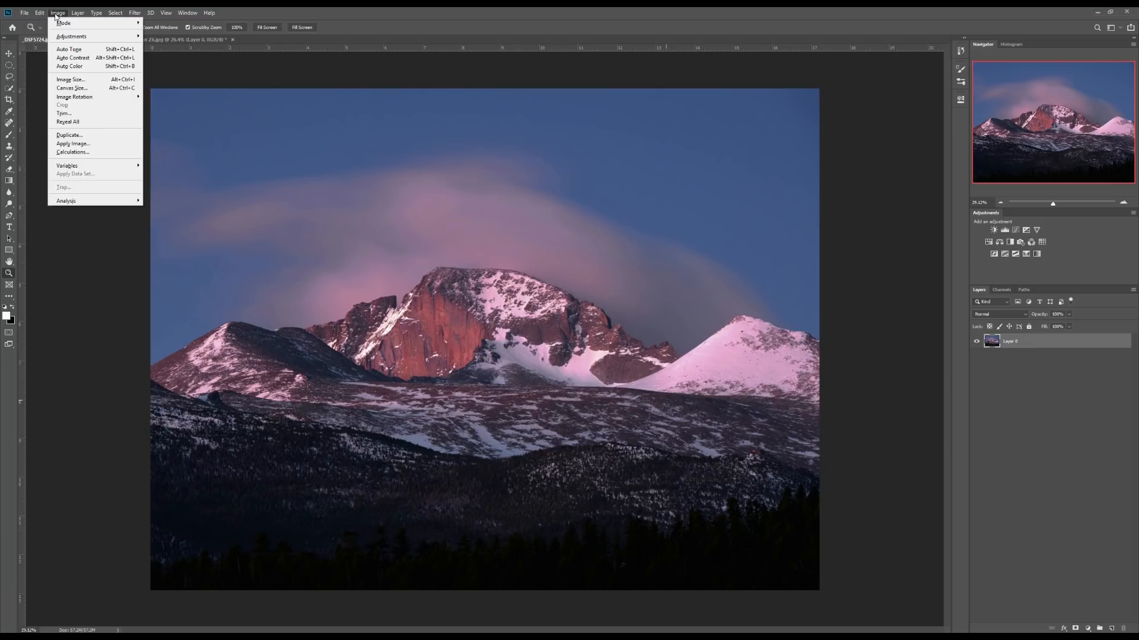
left_click(60, 83)
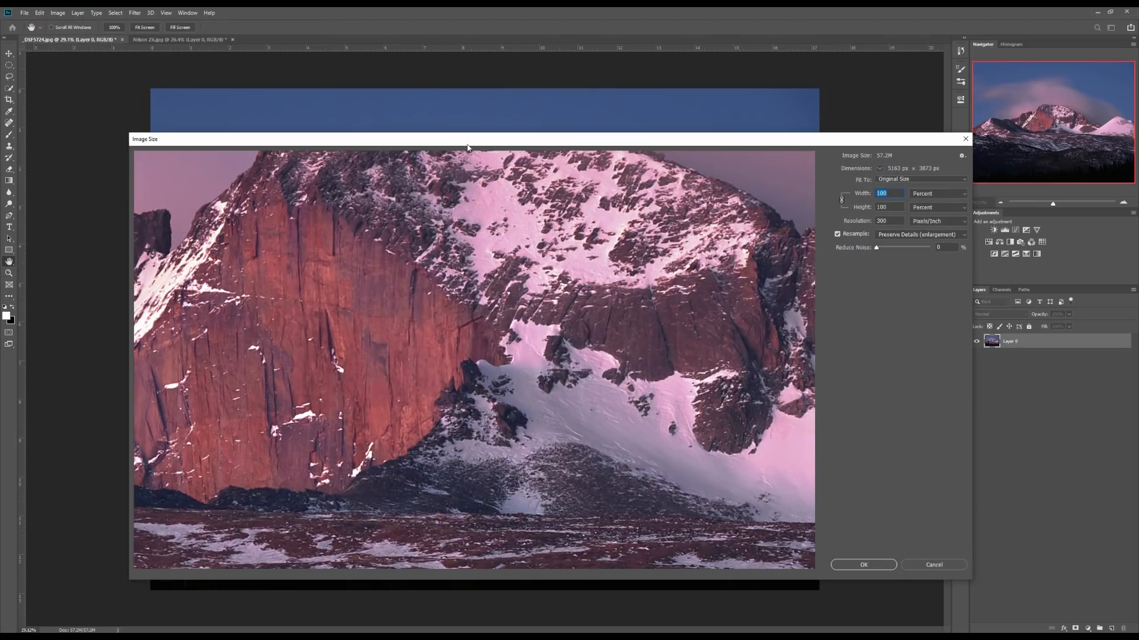
left_click_drag(467, 146, 457, 119)
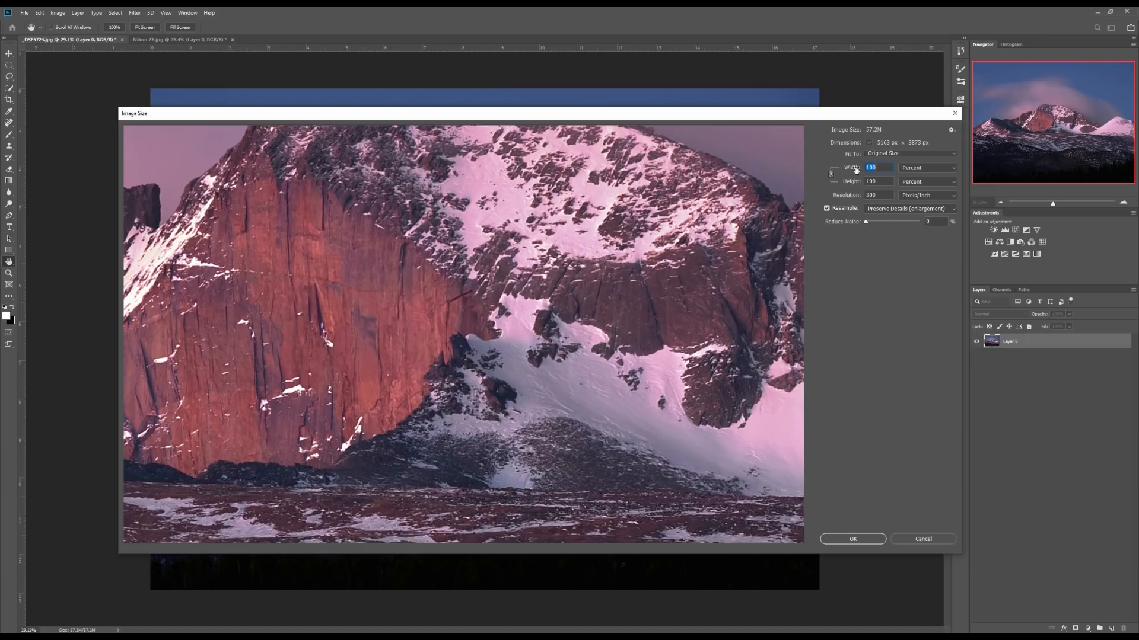
left_click(880, 169)
left_click(853, 167)
type("200")
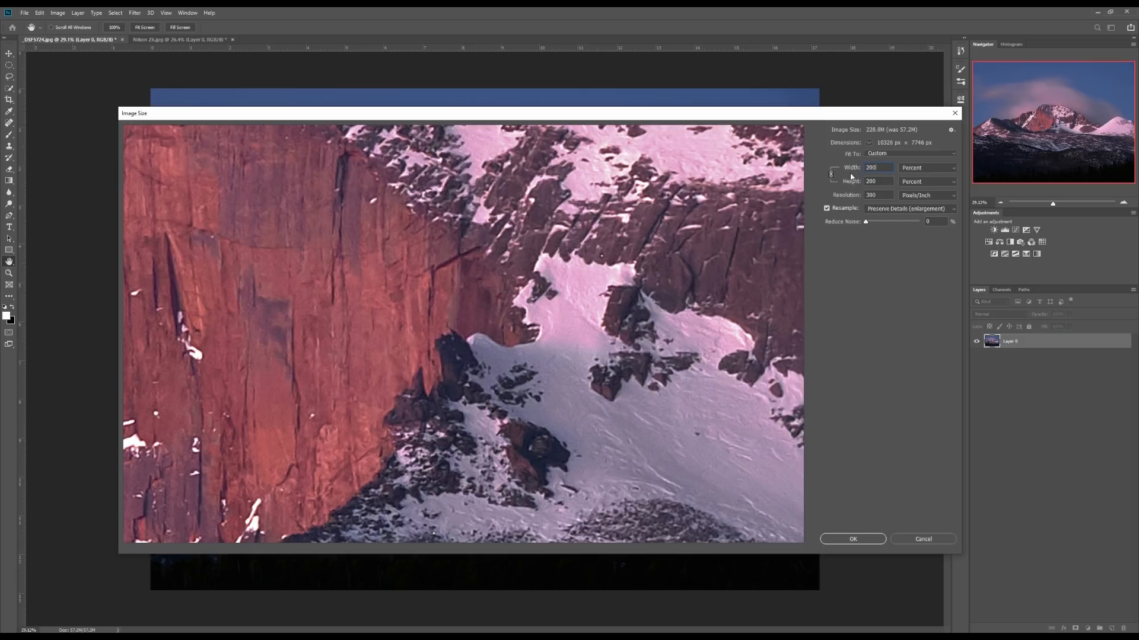
left_click(928, 169)
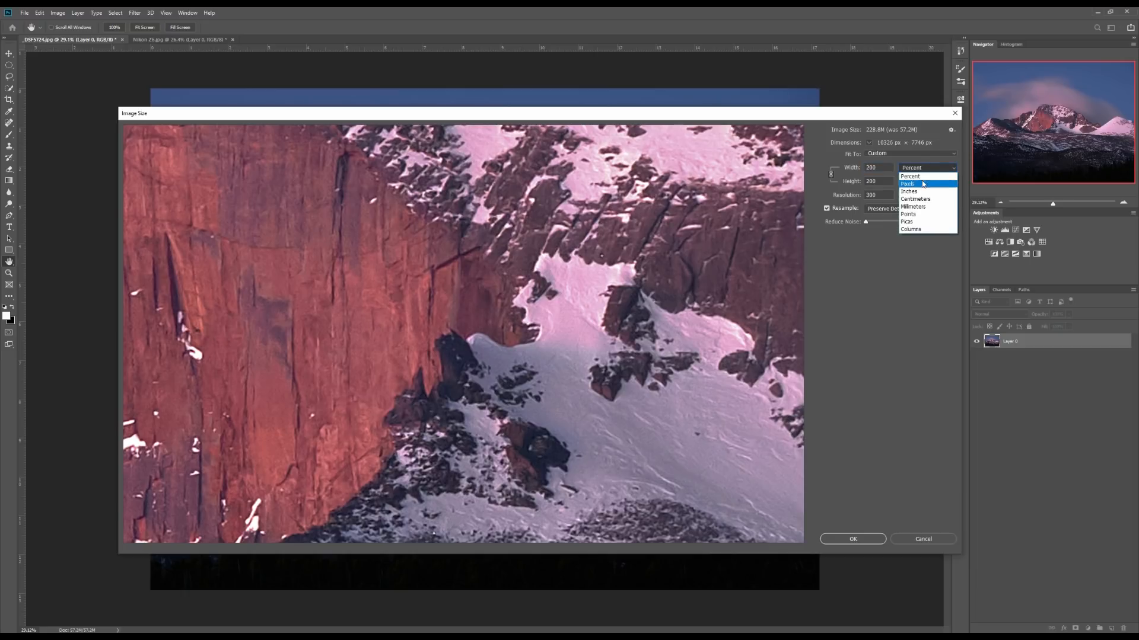
left_click(922, 170)
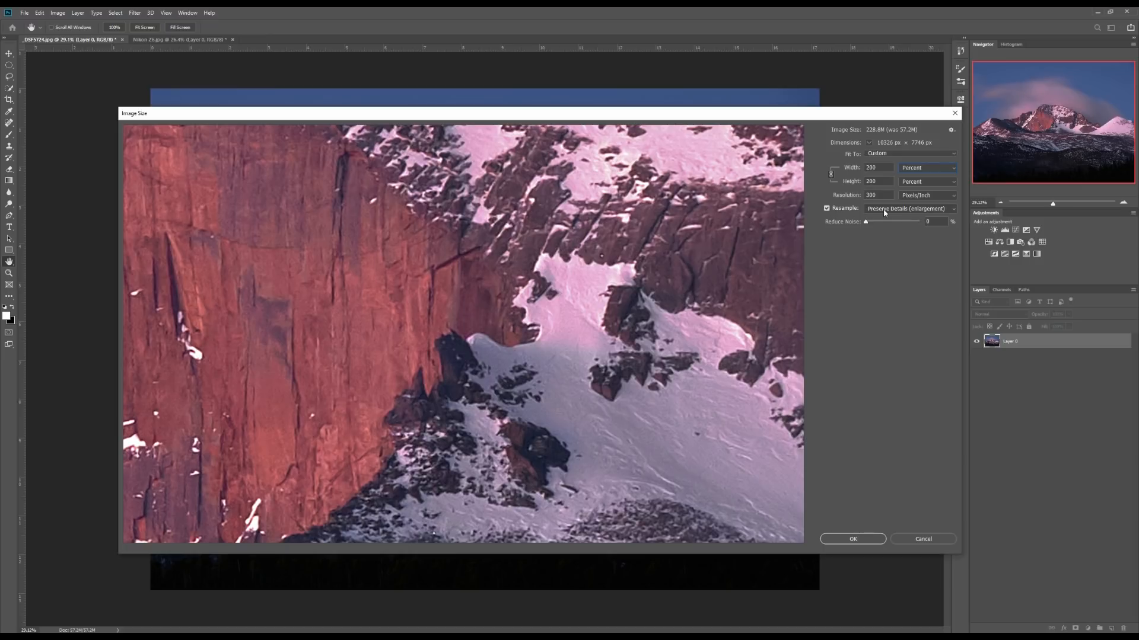
Step: Compare Preserve Details 2.0 resampling with Preserve Details (enlargement) on the snowy summit, and return to the enlargement option
left_click_drag(659, 279, 628, 405)
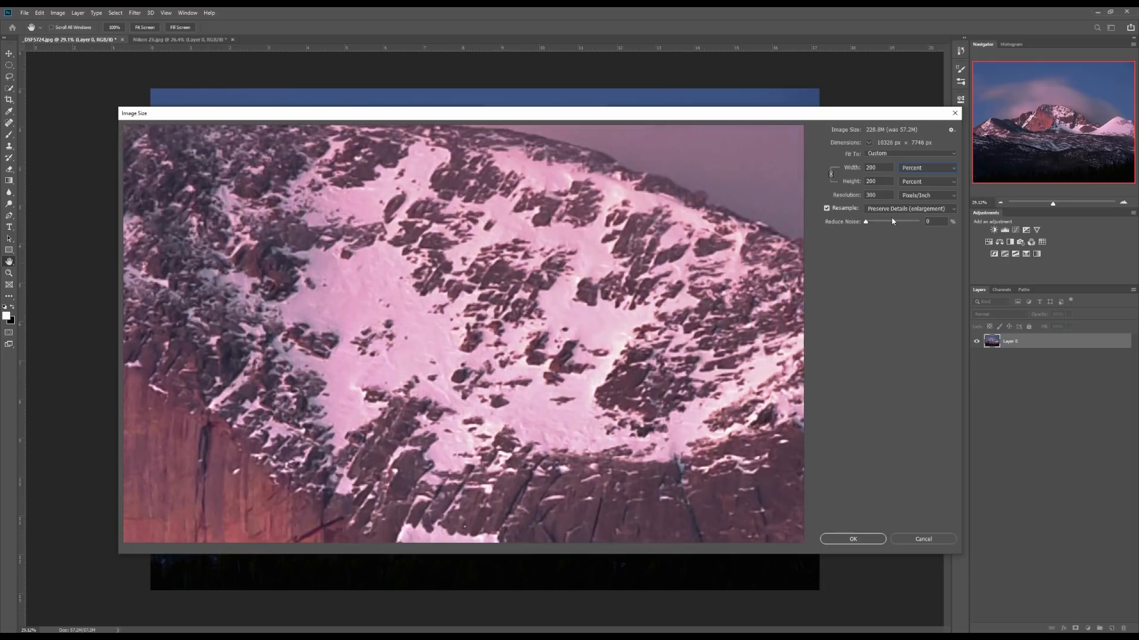
left_click(896, 214)
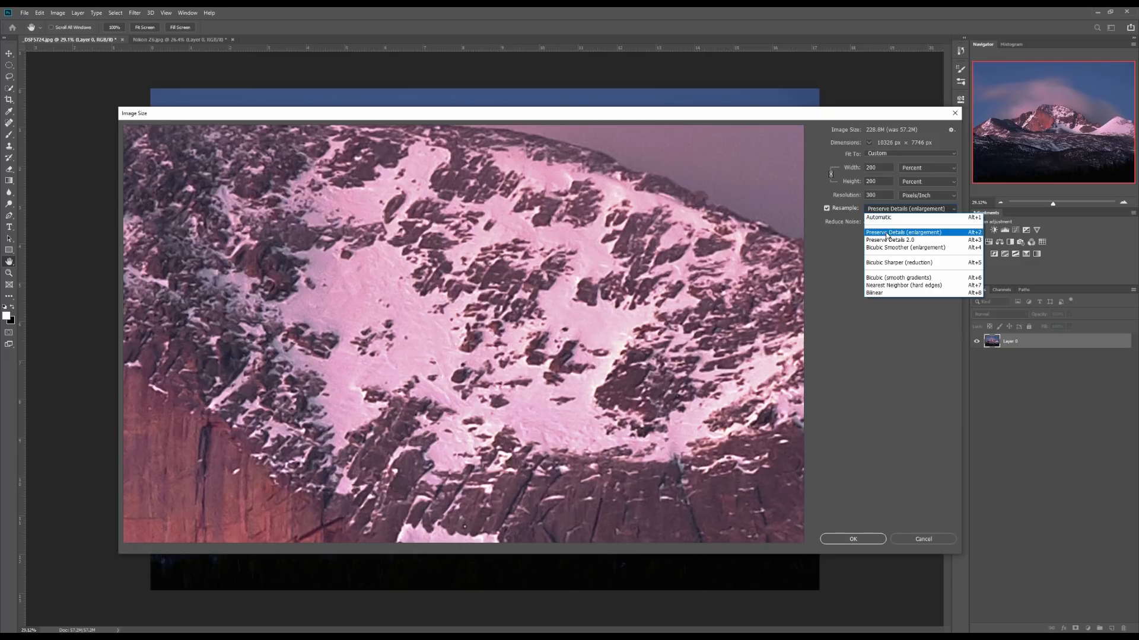
left_click(886, 233)
left_click(888, 210)
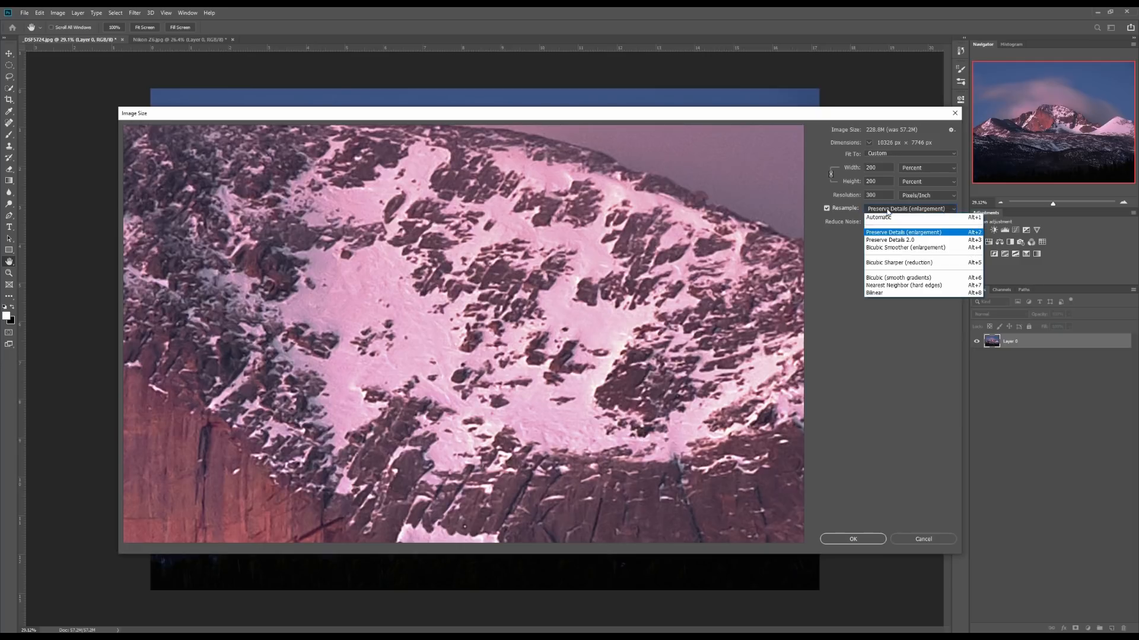
left_click(885, 240)
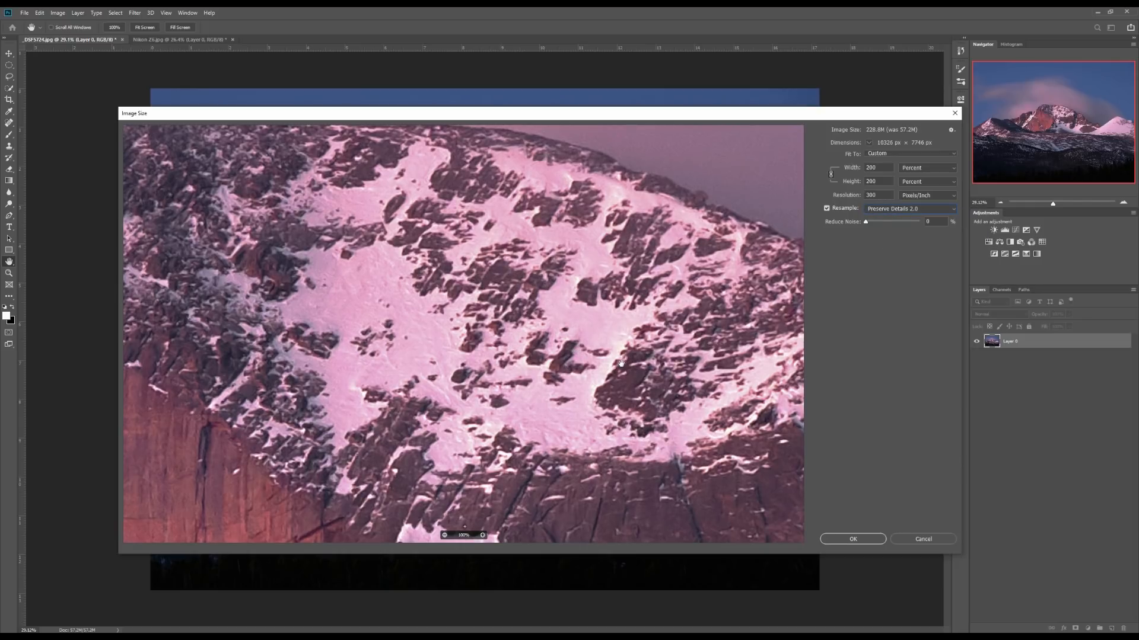
left_click(891, 210)
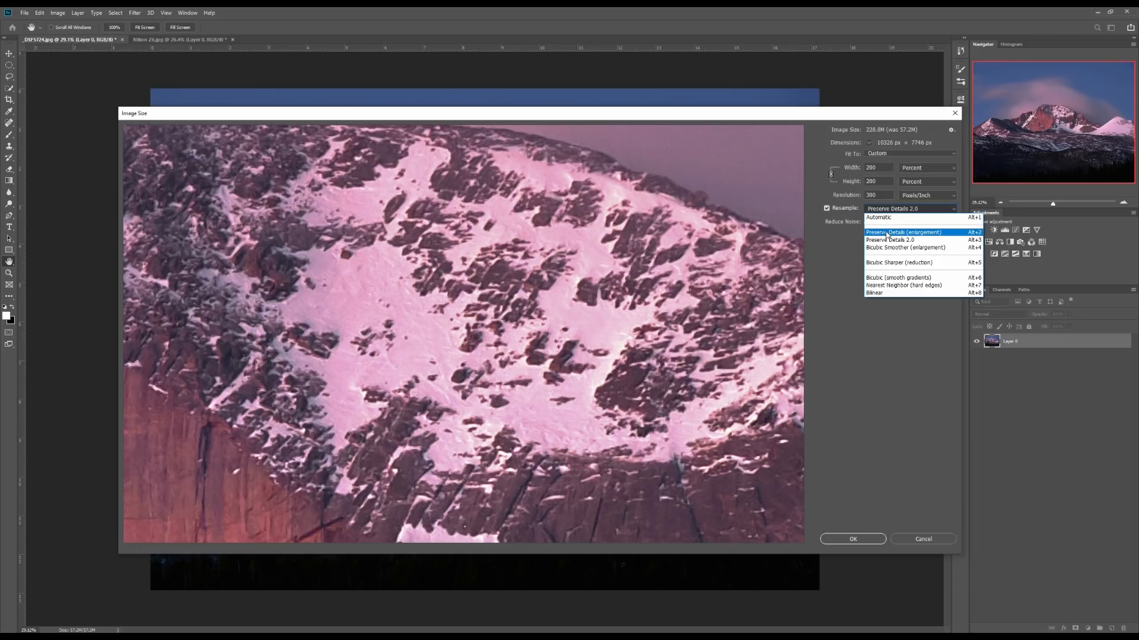
left_click(886, 233)
Step: Set the resampling noise reduction to 10%, check the summit in the preview, and apply the 200 percent enlargement
mouse_move(626, 313)
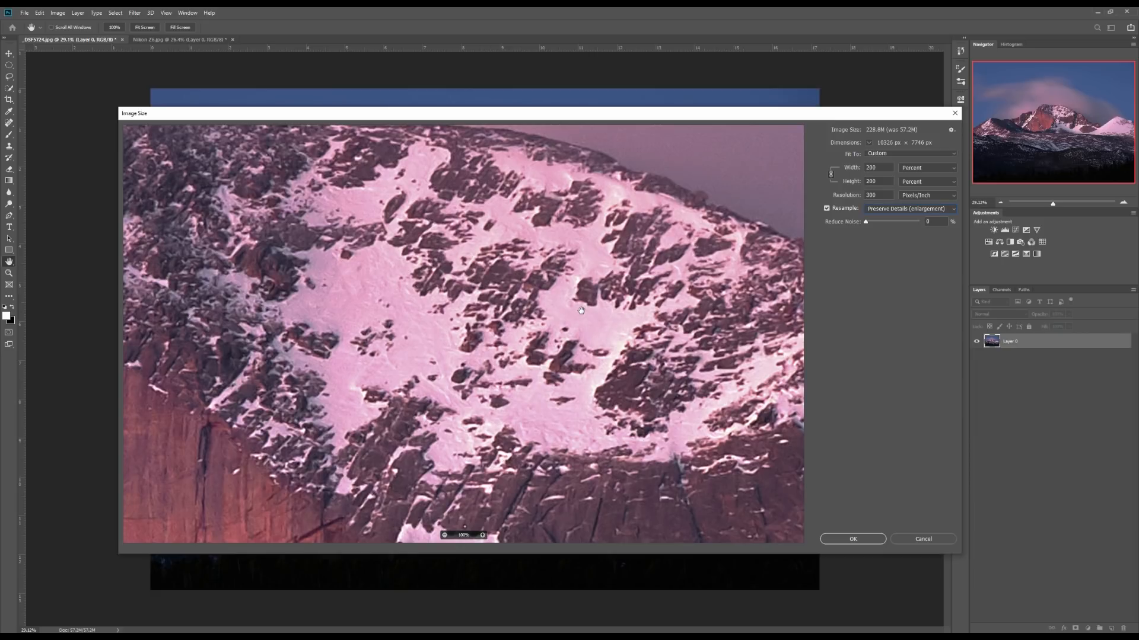
left_click_drag(576, 314, 702, 302)
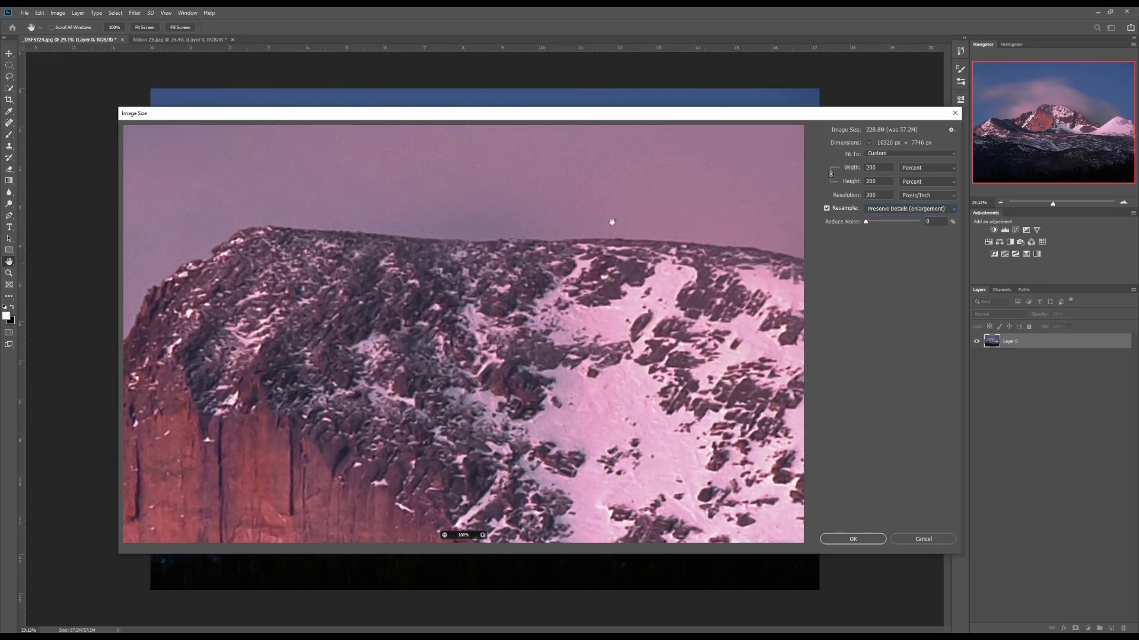
left_click_drag(440, 258, 670, 306)
left_click_drag(935, 221, 909, 221)
type("10")
left_click_drag(721, 377, 454, 278)
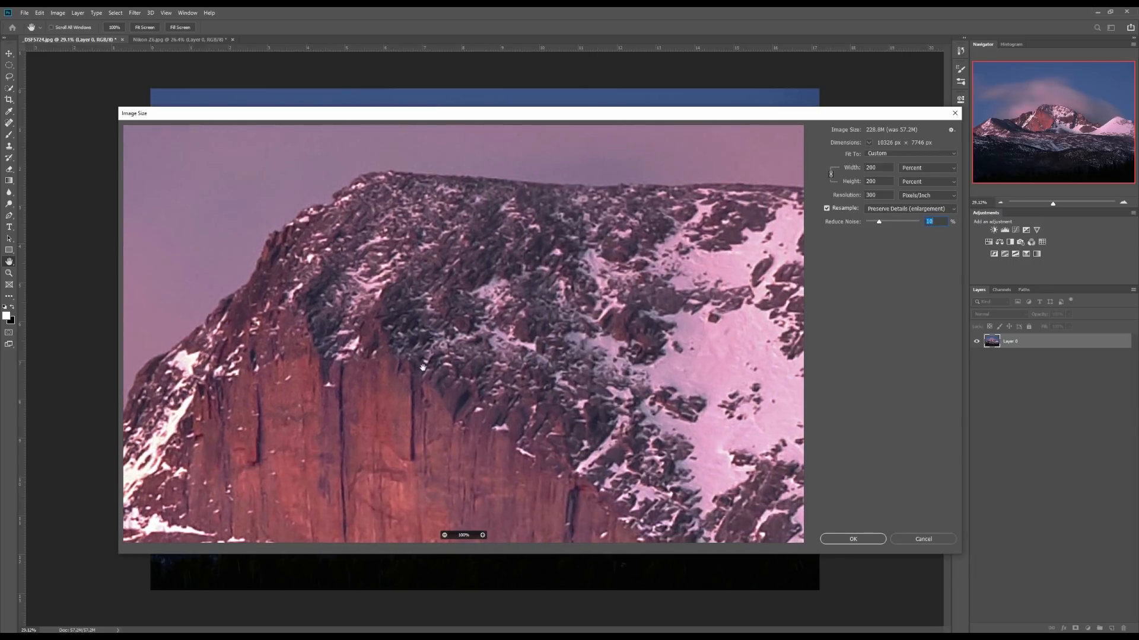
left_click_drag(597, 359, 480, 329)
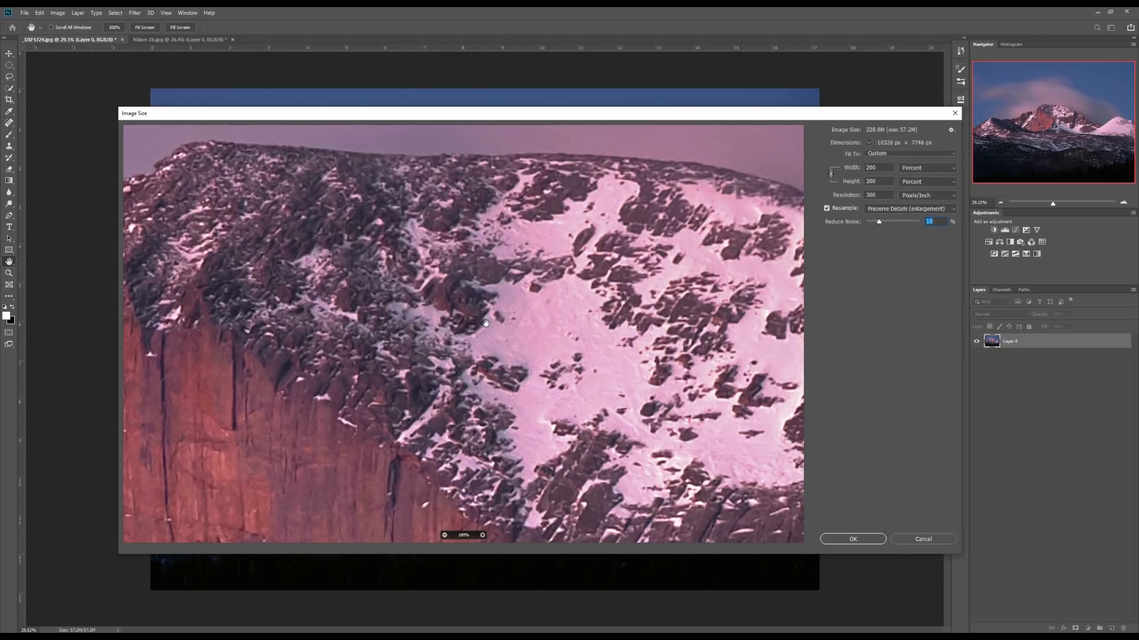
left_click_drag(475, 282, 503, 329)
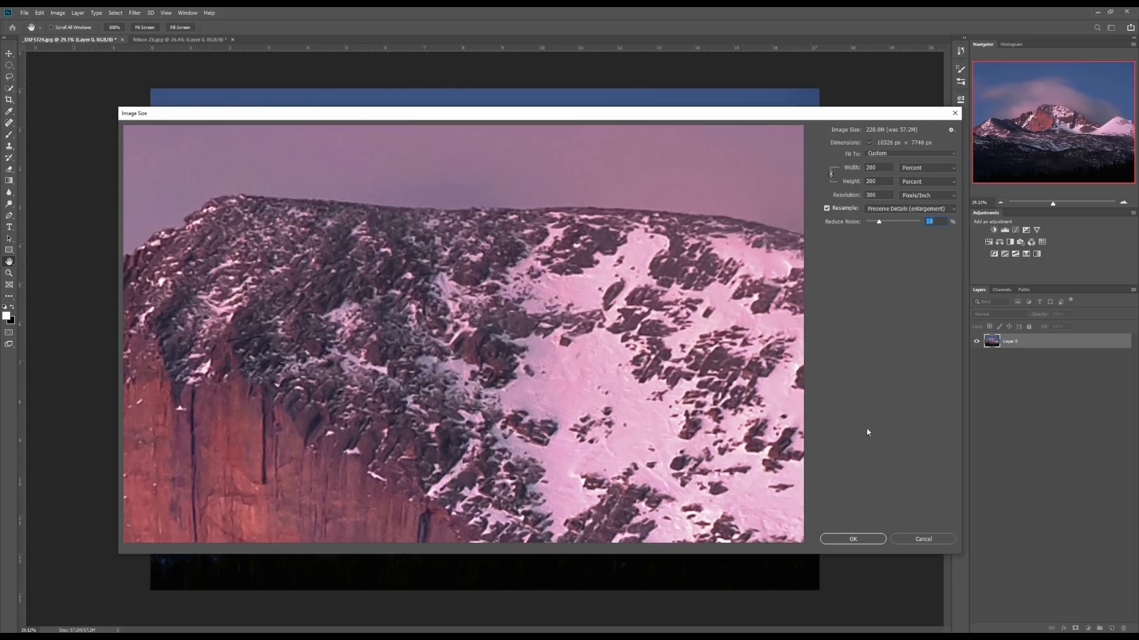
left_click(852, 539)
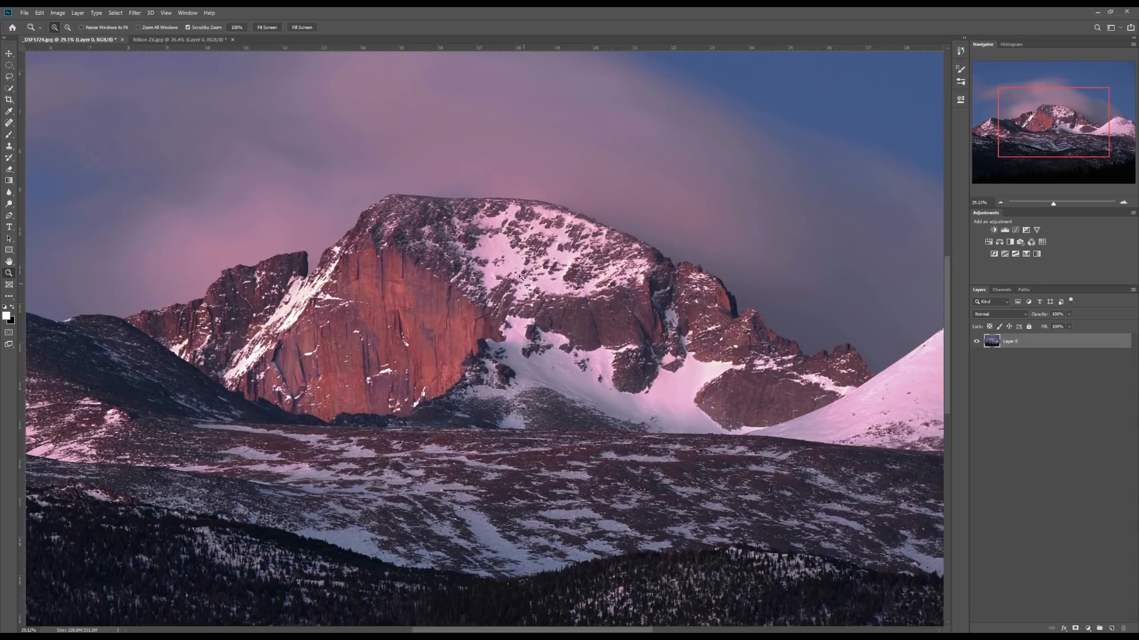
Step: Examine the enlarged photo's summit, rock face and neighbouring ridge at 100% for detail quality
left_click_drag(477, 246, 492, 245)
left_click(236, 27)
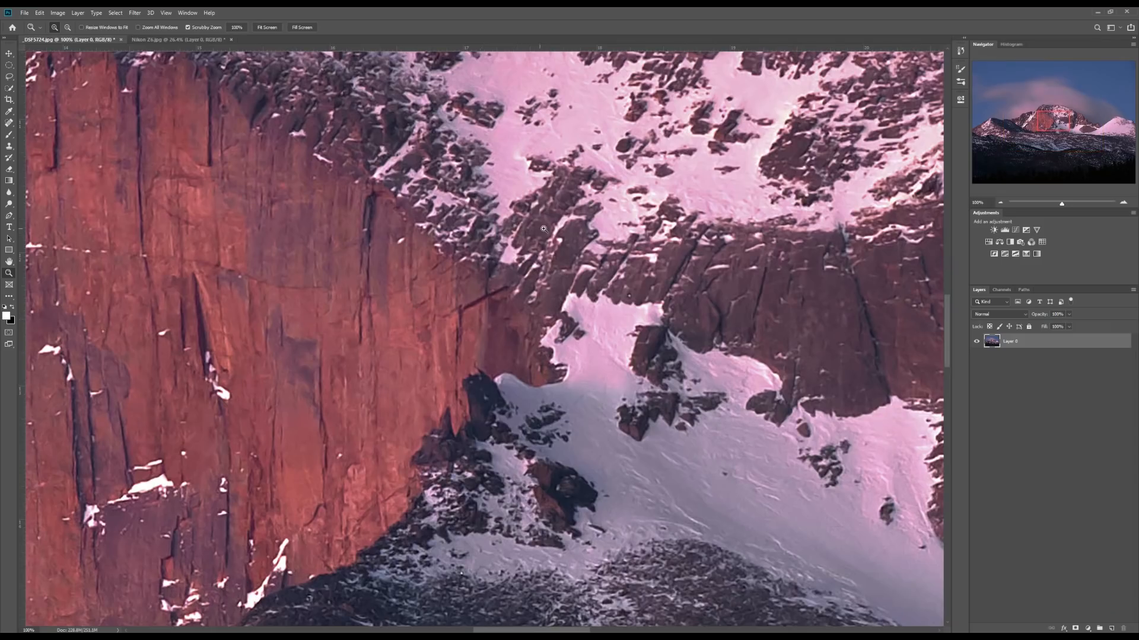
left_click_drag(1056, 119, 1057, 110)
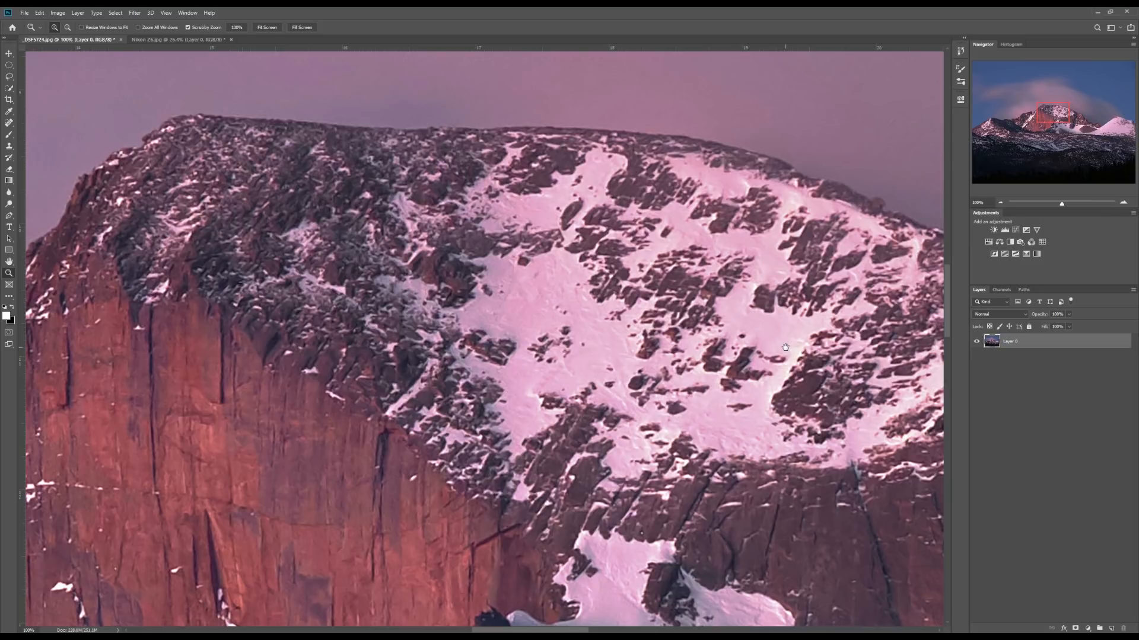
left_click_drag(759, 376, 819, 365)
left_click_drag(517, 317, 801, 309)
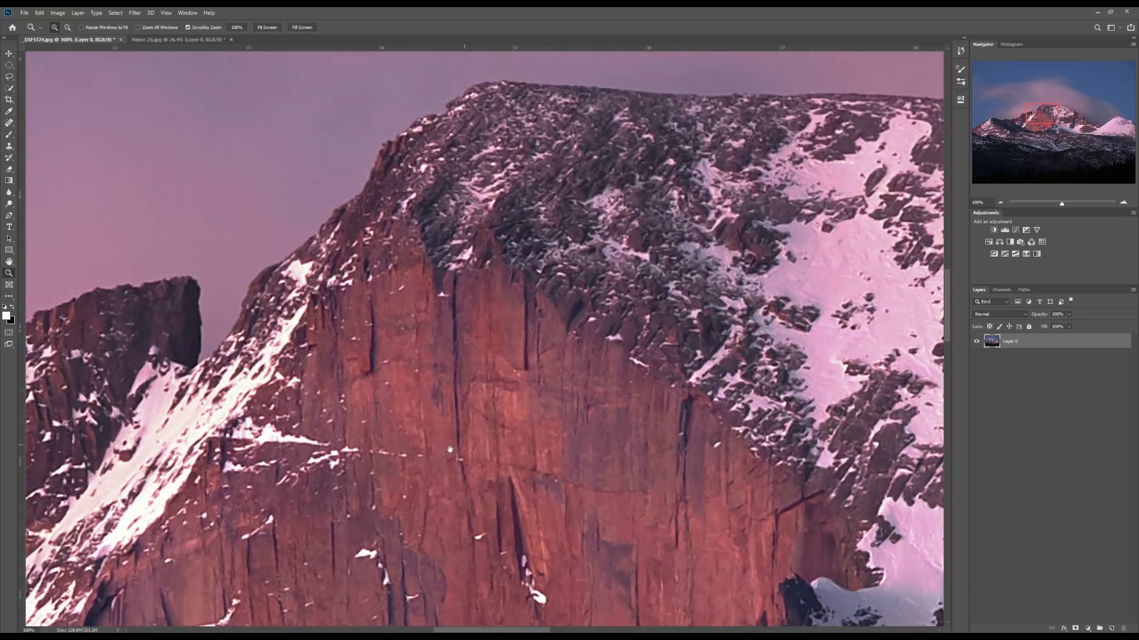
left_click_drag(501, 401, 775, 155)
left_click_drag(432, 279, 603, 398)
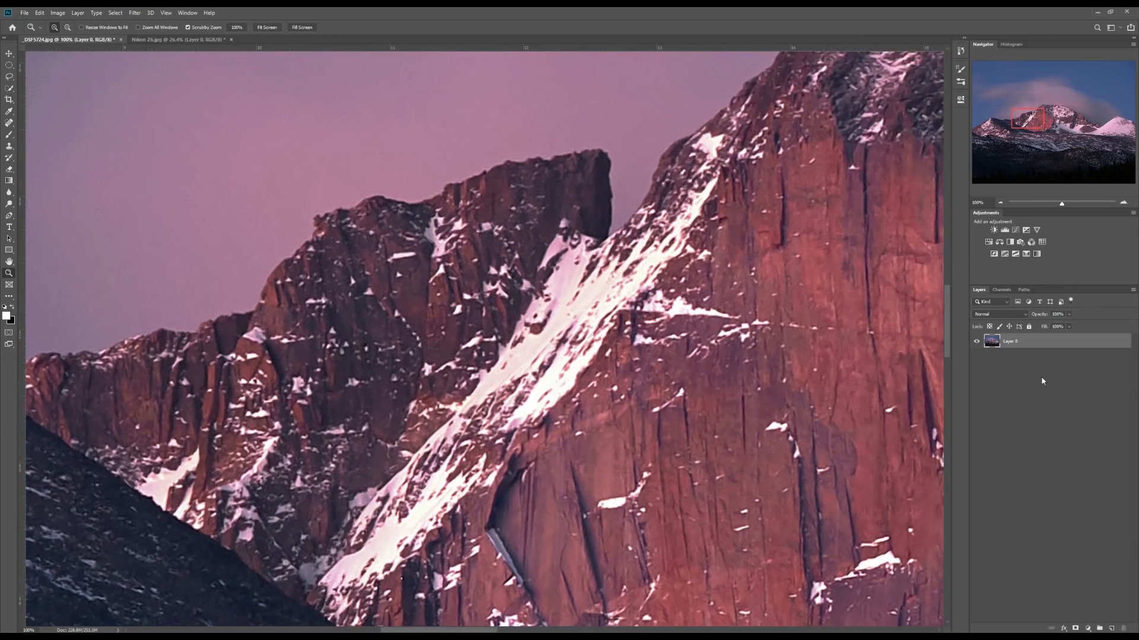
Step: Duplicate Layer 0 and open the Smart Sharpen filter on the copy
left_click_drag(1050, 347, 1110, 629)
left_click(135, 12)
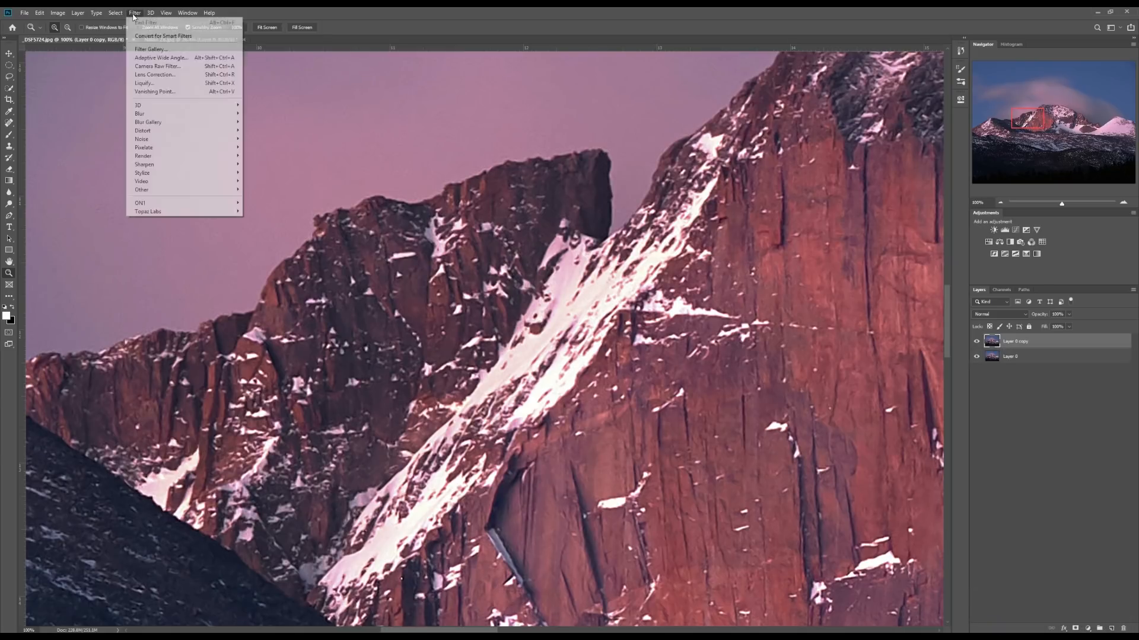
mouse_move(202, 170)
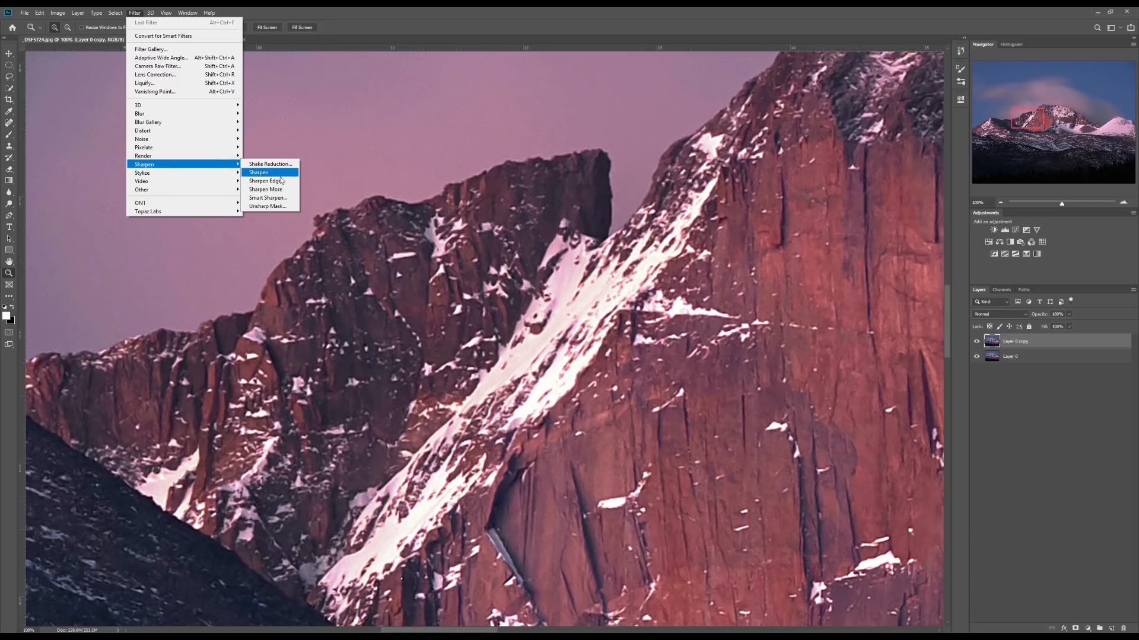
left_click(270, 198)
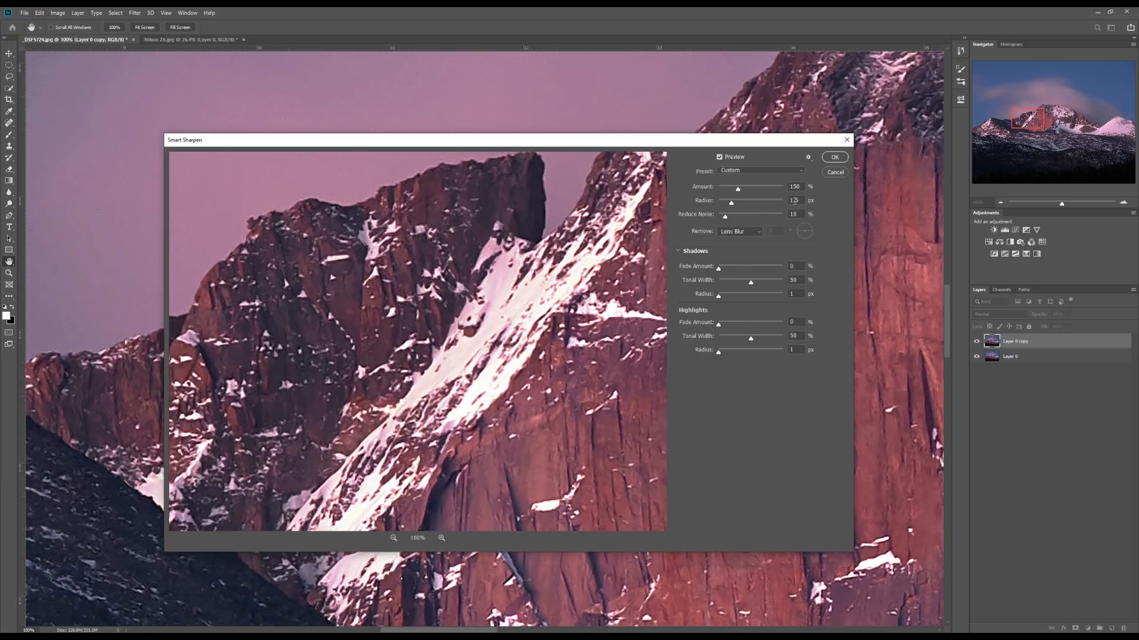
Step: Sharpen the layer copy using Smart Sharpen at 150% amount and 1.5 px radius, with noise reduction set to 5%
left_click_drag(534, 276, 594, 337)
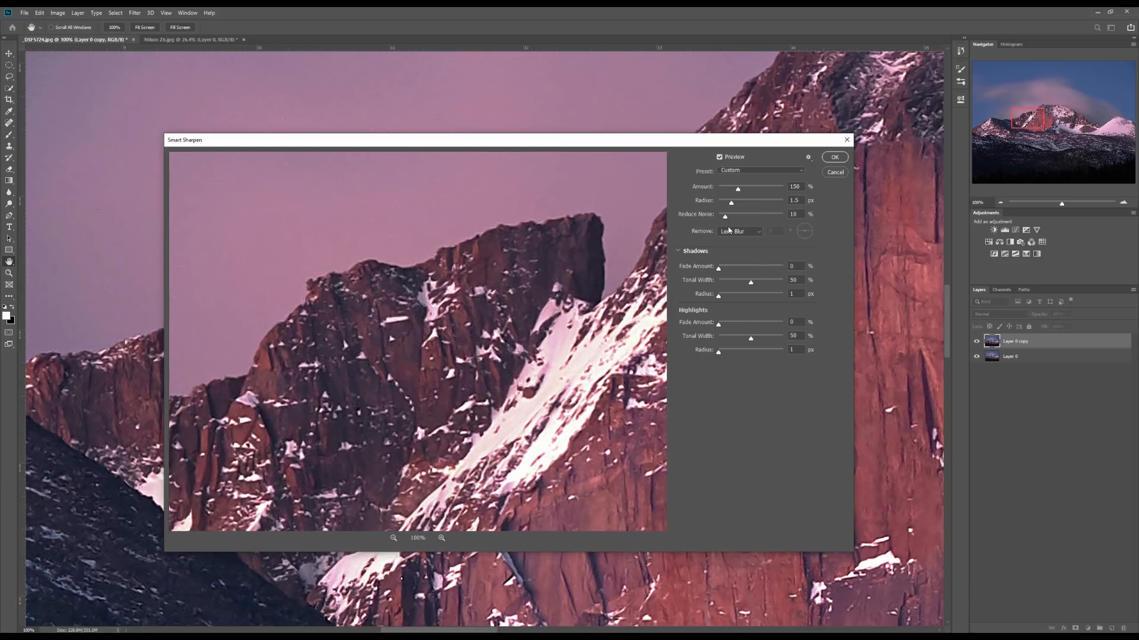
left_click_drag(554, 351, 511, 341)
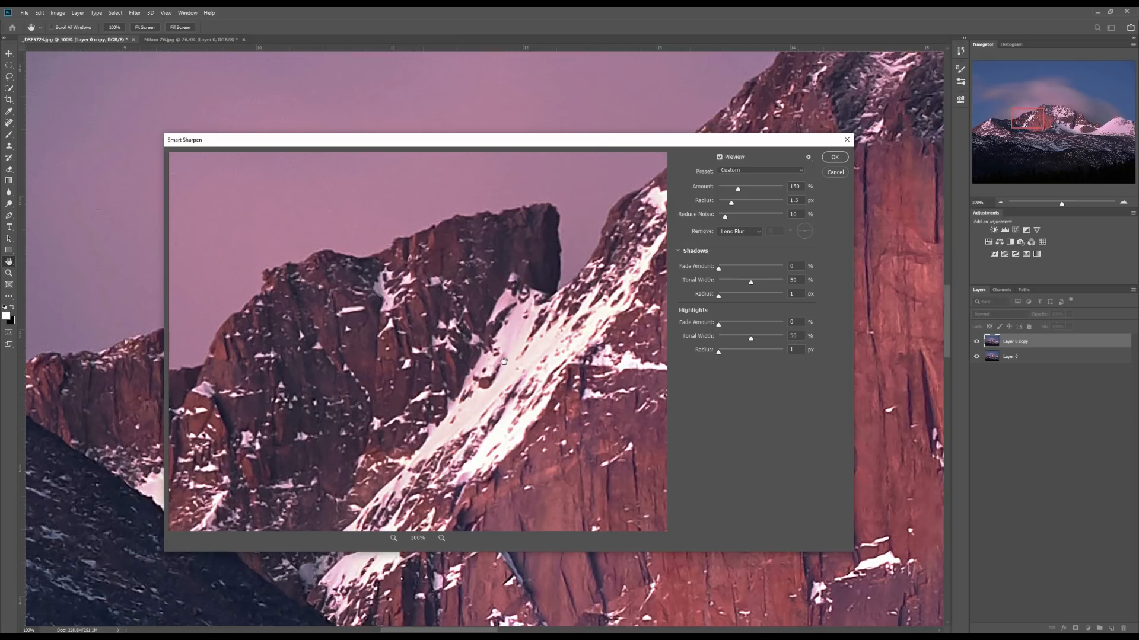
left_click_drag(582, 369, 331, 326)
left_click_drag(652, 320, 504, 361)
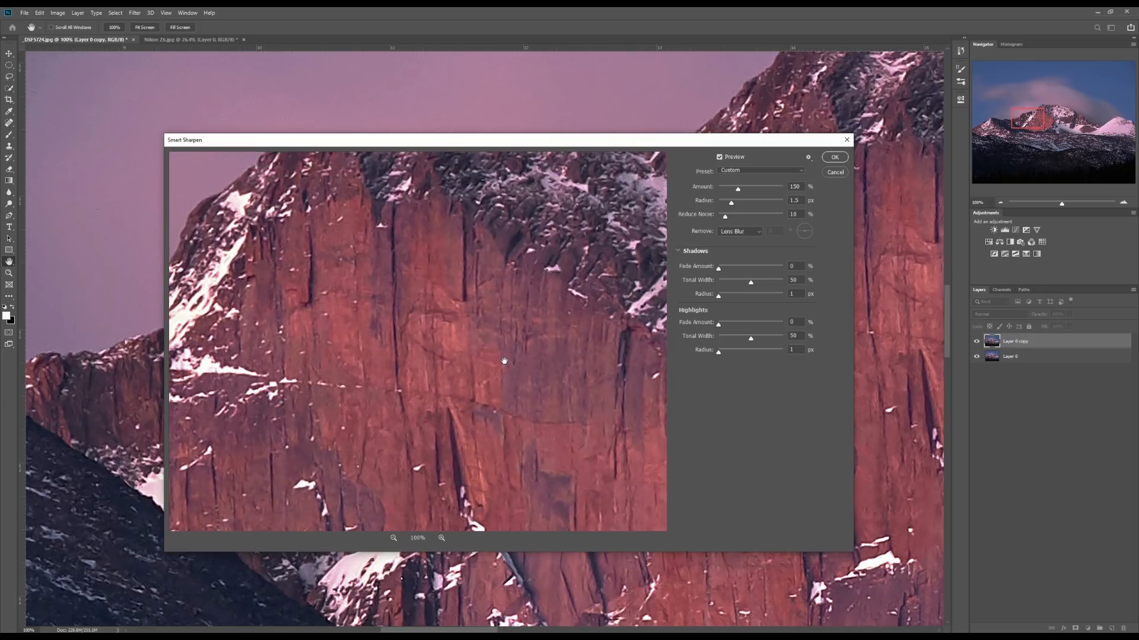
double_click(799, 214)
type("5")
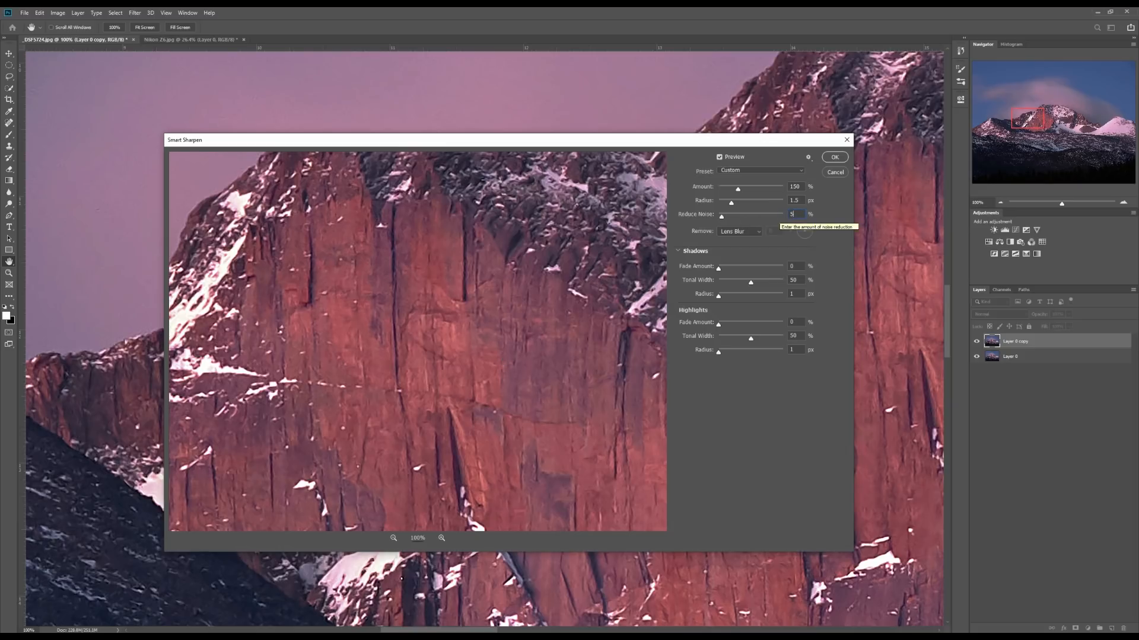
left_click_drag(535, 279, 566, 344)
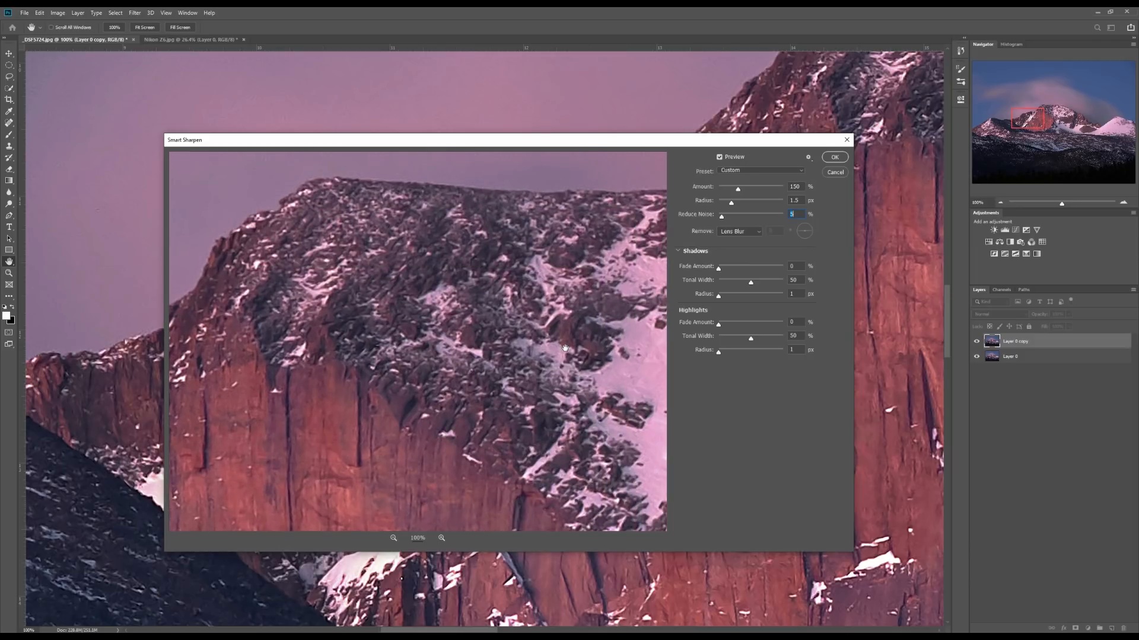
left_click_drag(564, 348, 466, 332)
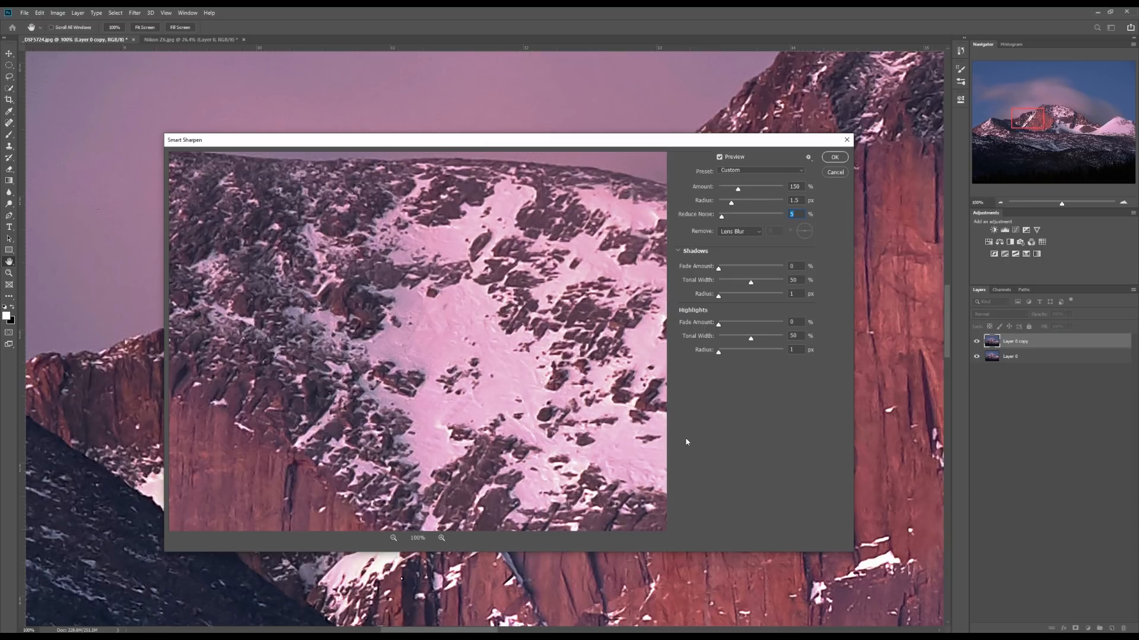
left_click(834, 158)
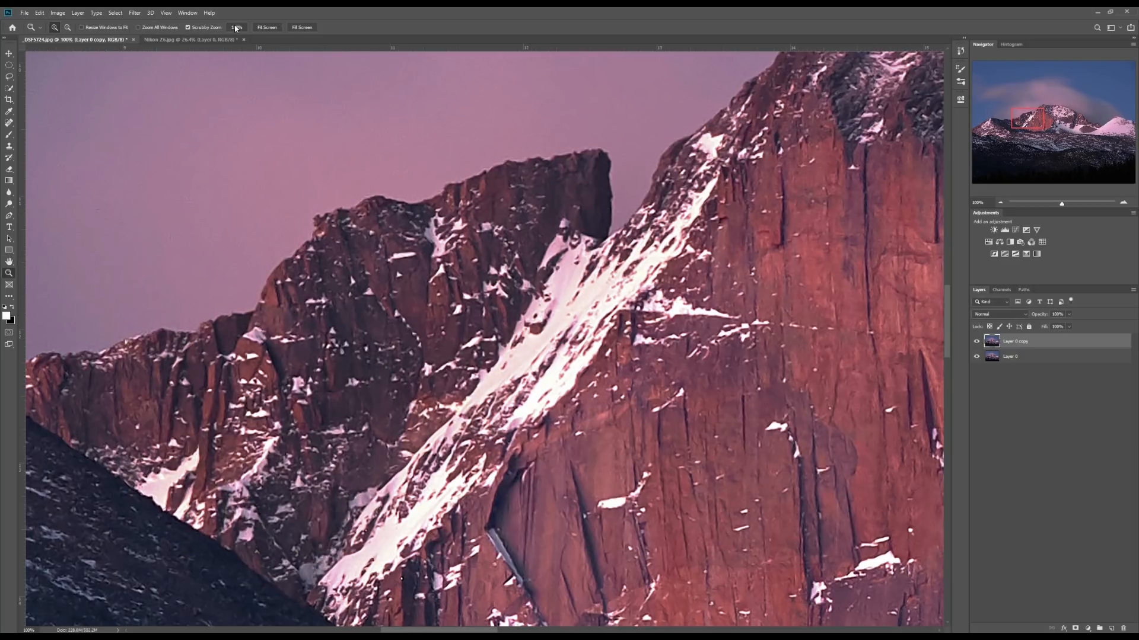
left_click_drag(776, 307, 490, 384)
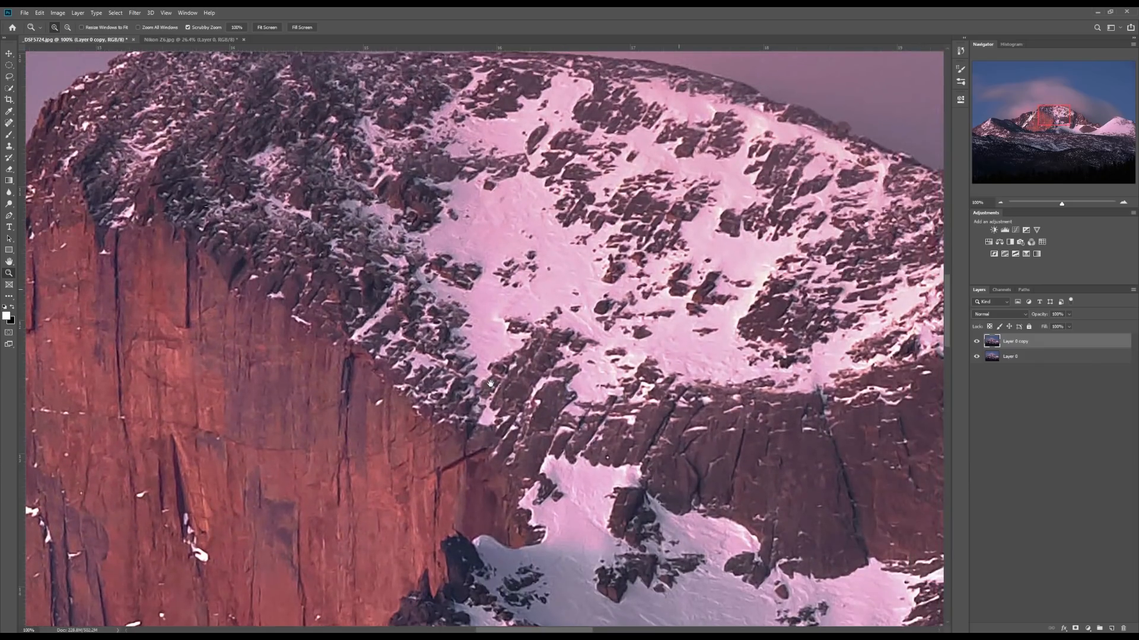
left_click_drag(491, 384, 486, 272)
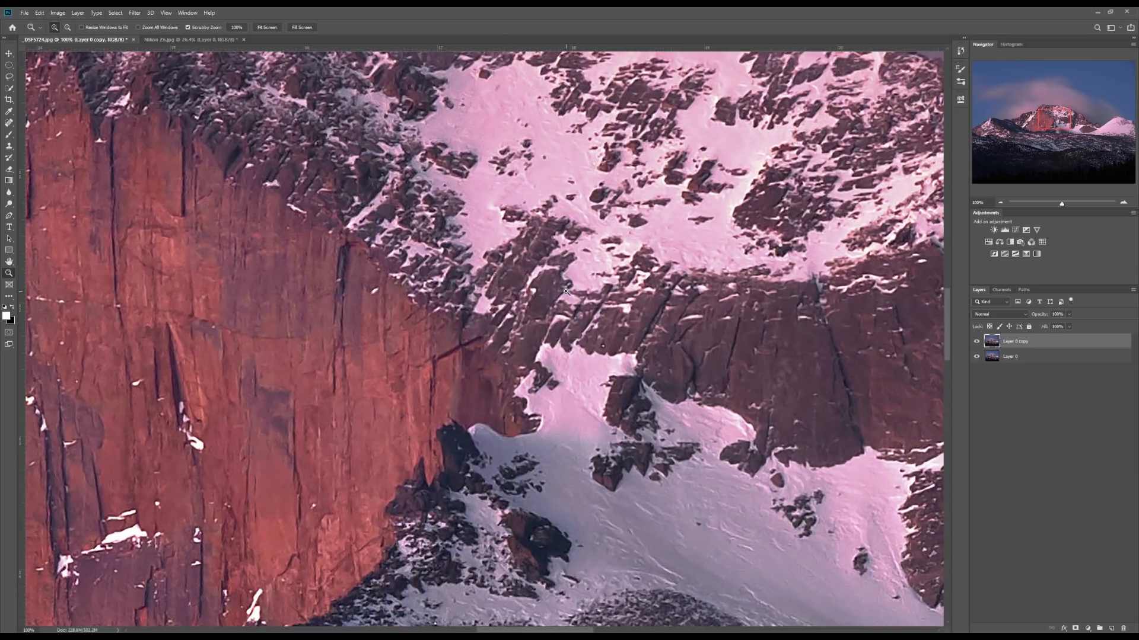
left_click_drag(566, 292, 622, 399)
Step: Switch to the Nikon Z6.jpg photo and set its image size to 200 percent width and height
key("ctrl+Tab")
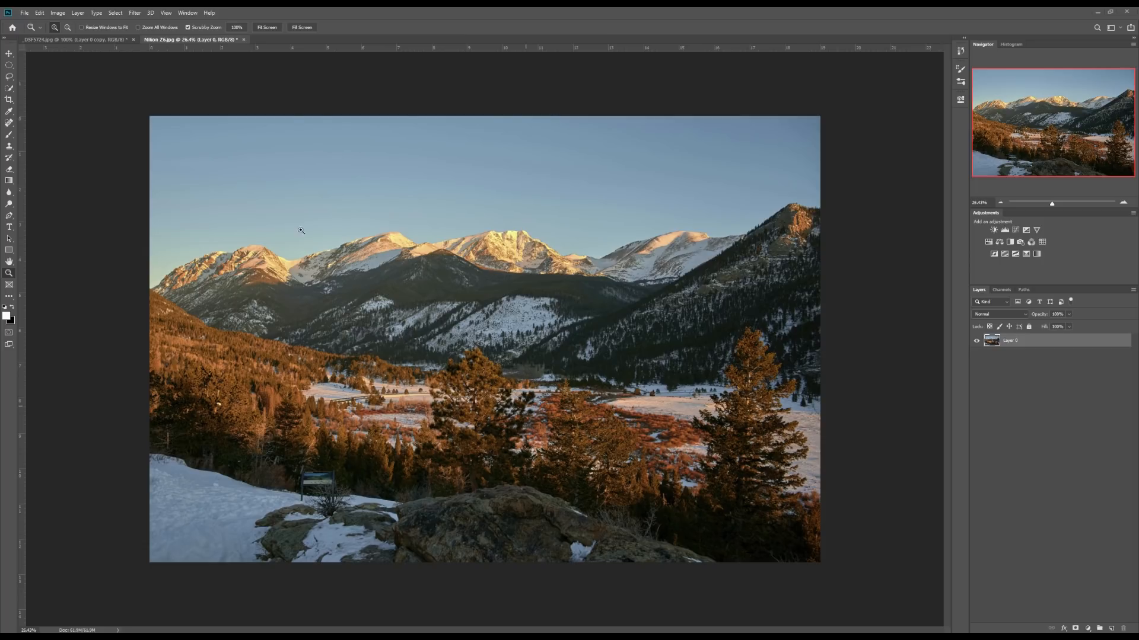
left_click(58, 13)
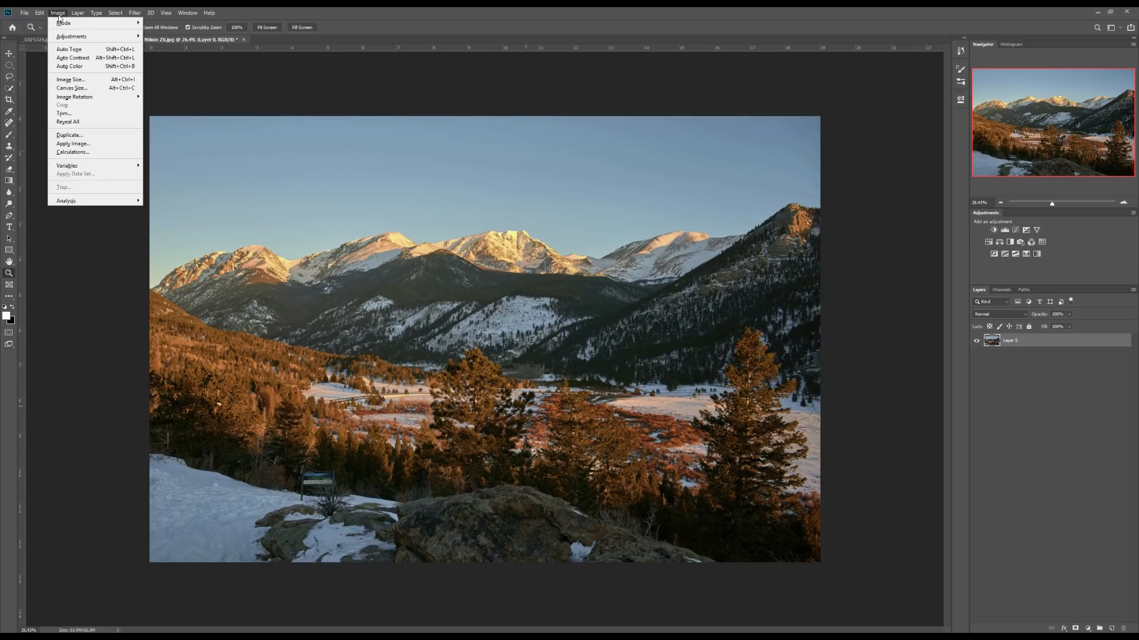
left_click(70, 79)
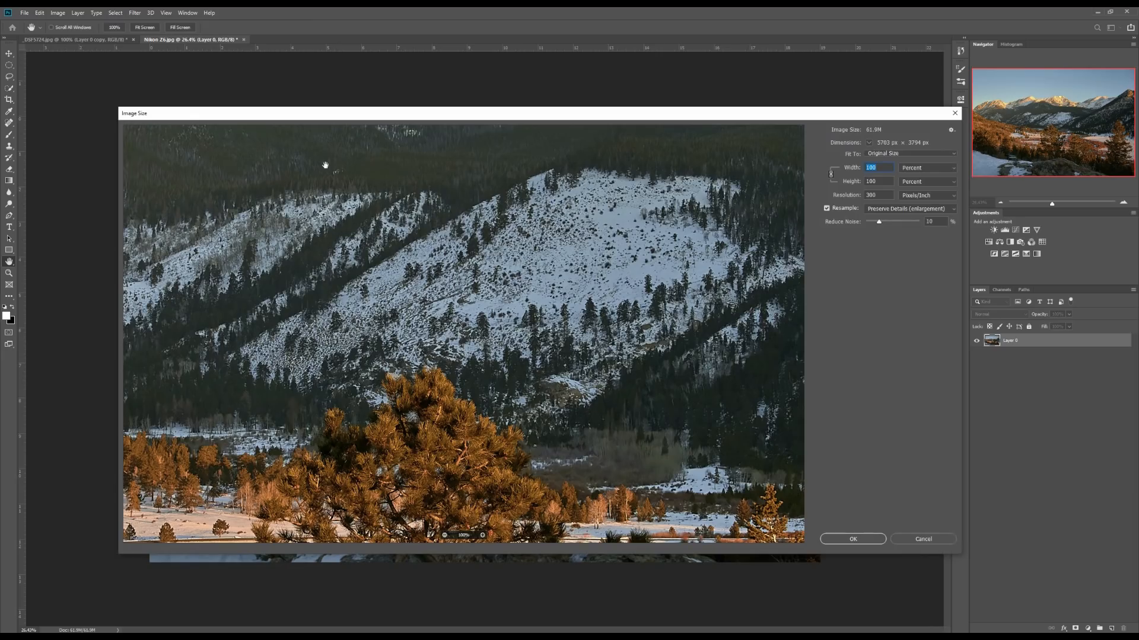
left_click_drag(661, 165, 581, 274)
left_click(881, 169)
left_click_drag(882, 169, 837, 168)
type("200")
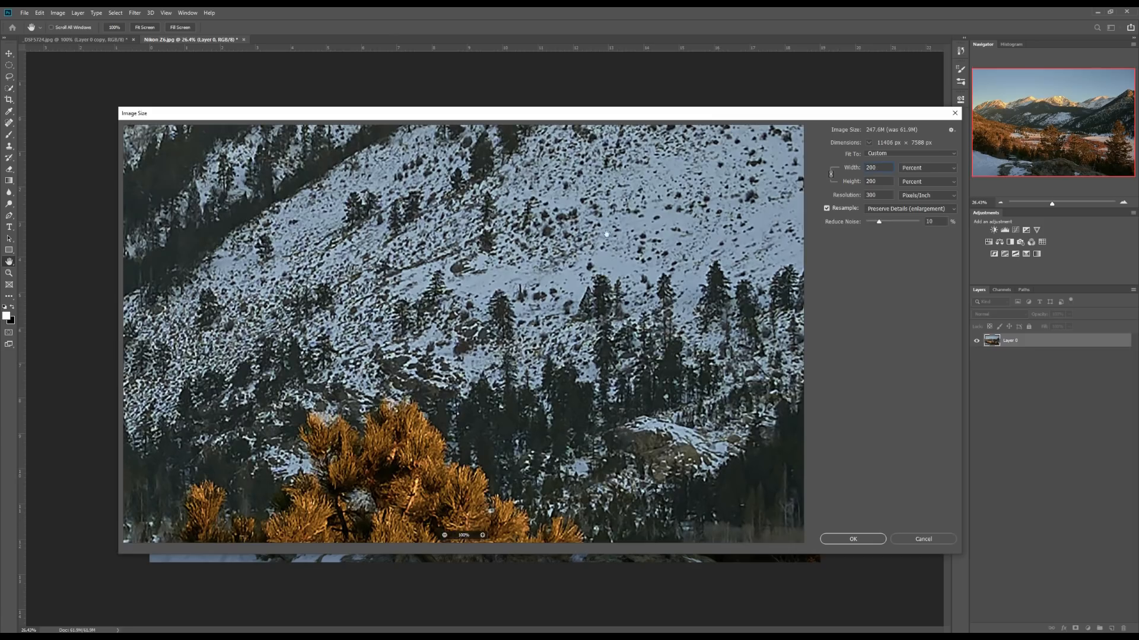
Step: Check the snowy slope and sunlit mountain in the resize preview, and set the resampling method to Preserve Details 2.0
left_click_drag(606, 233, 532, 378)
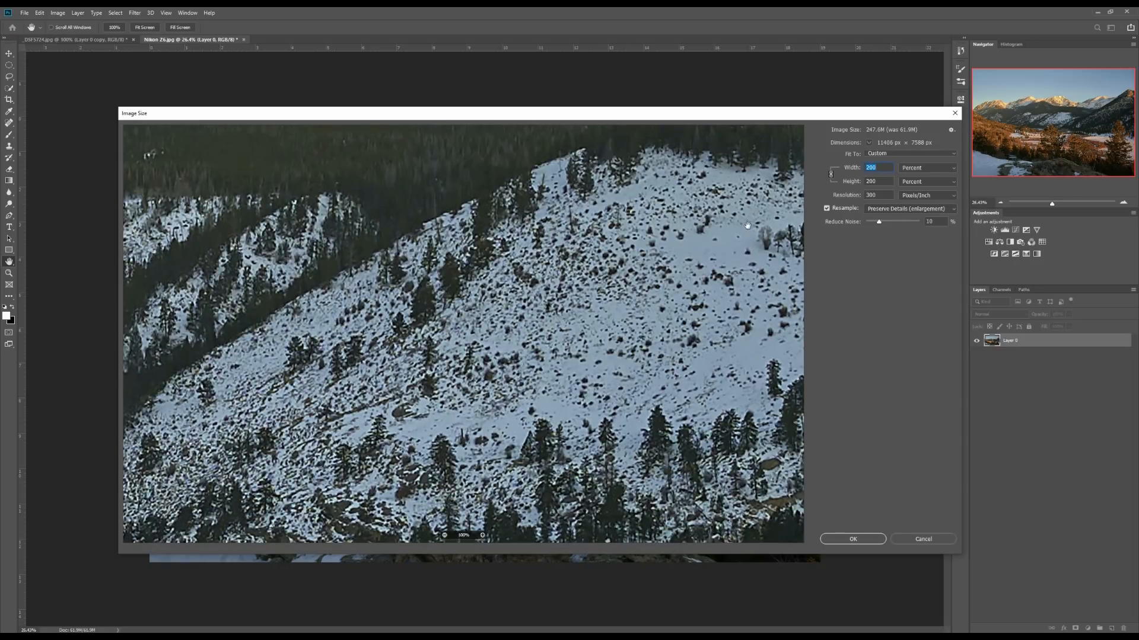
left_click_drag(493, 292, 462, 520)
left_click_drag(581, 228, 540, 356)
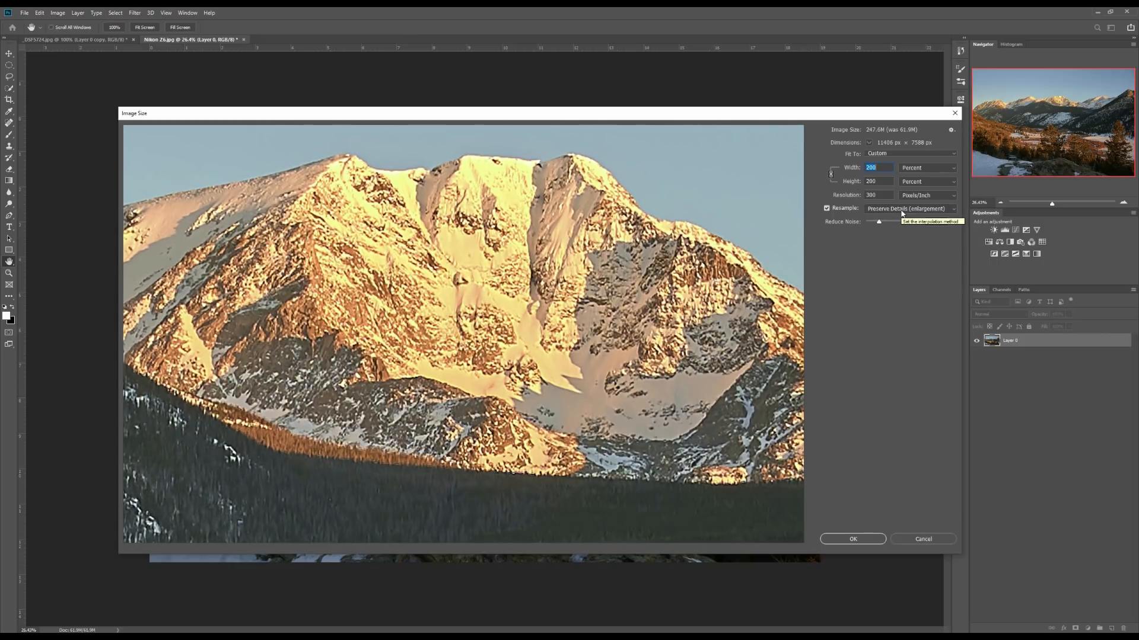
left_click(901, 211)
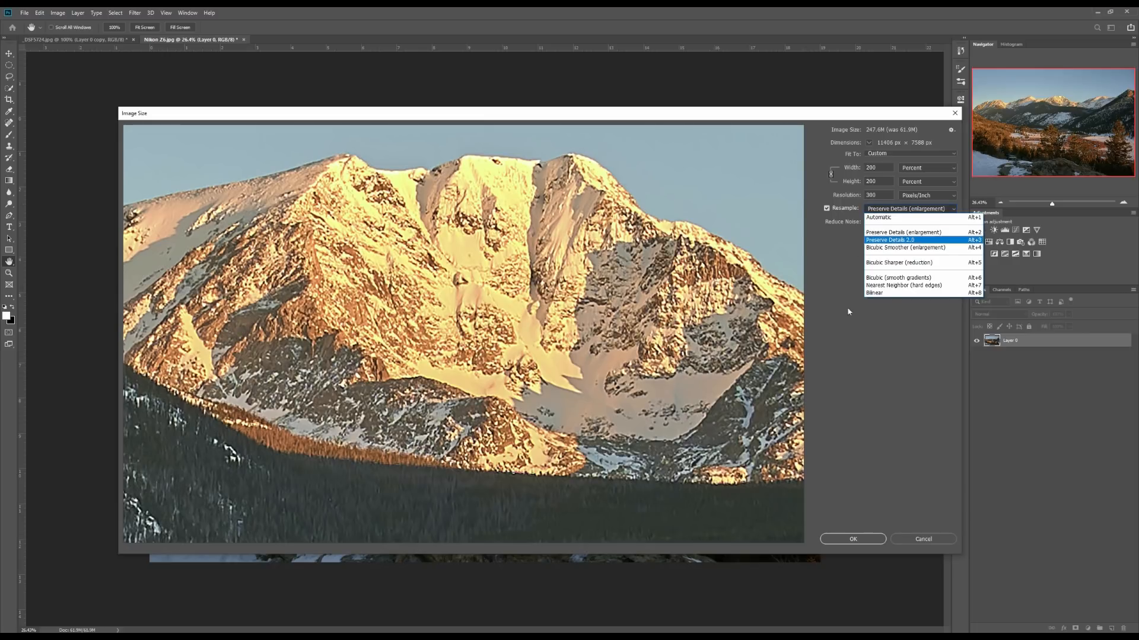
left_click(901, 232)
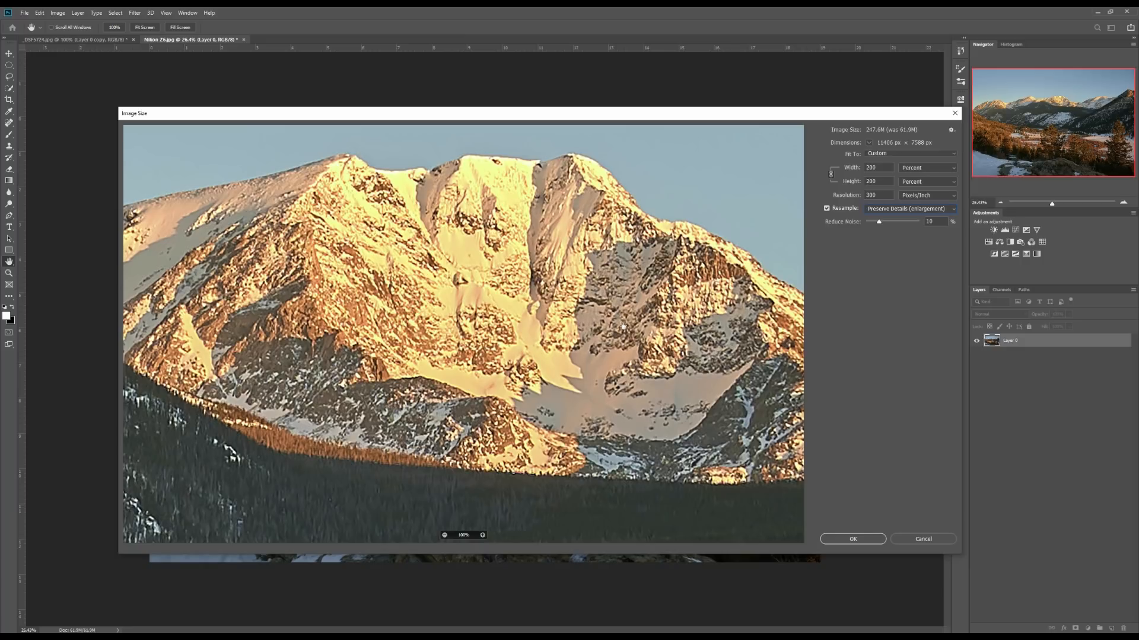
left_click(889, 211)
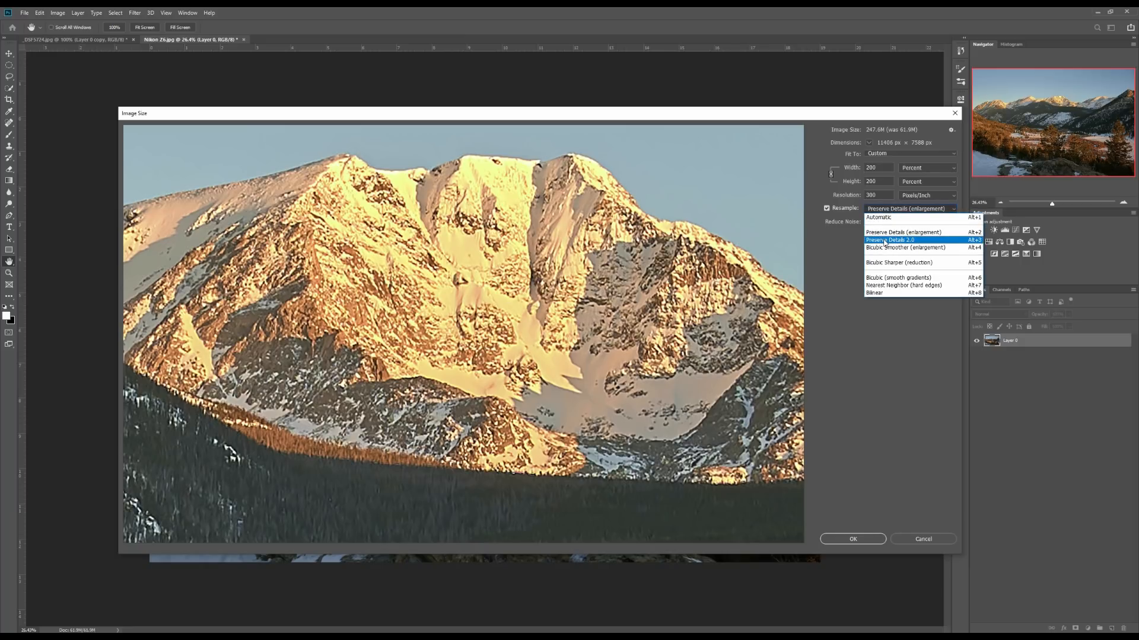
left_click(885, 240)
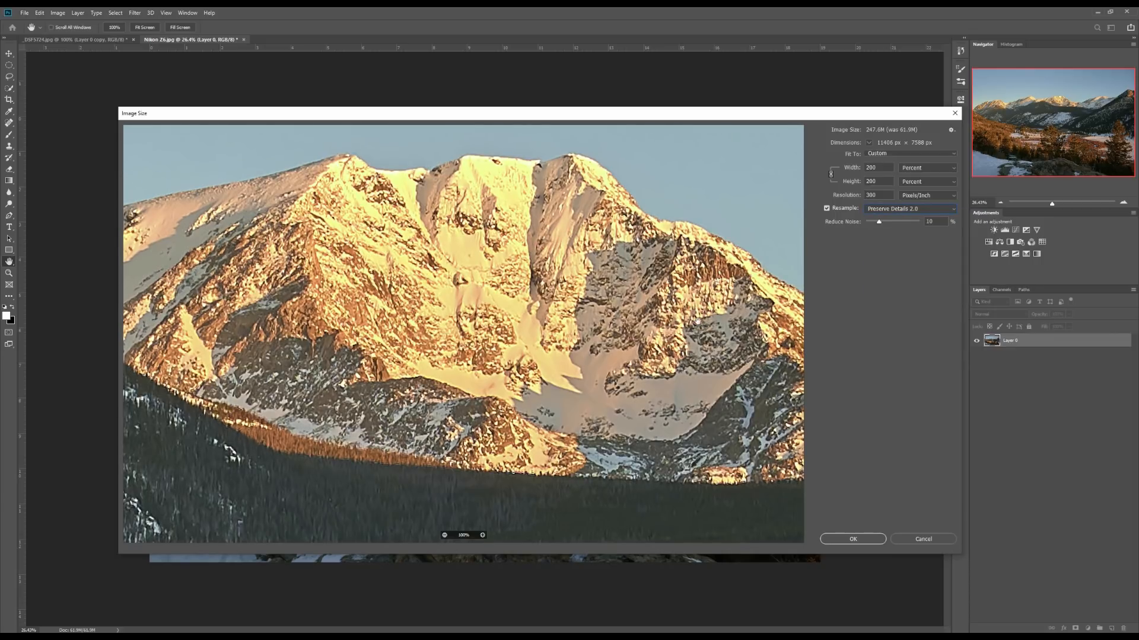
Step: Set the resampling noise reduction to 0%, check the mountain and pine tree in the preview, and apply the 200 percent enlargement
left_click_drag(673, 341, 651, 336)
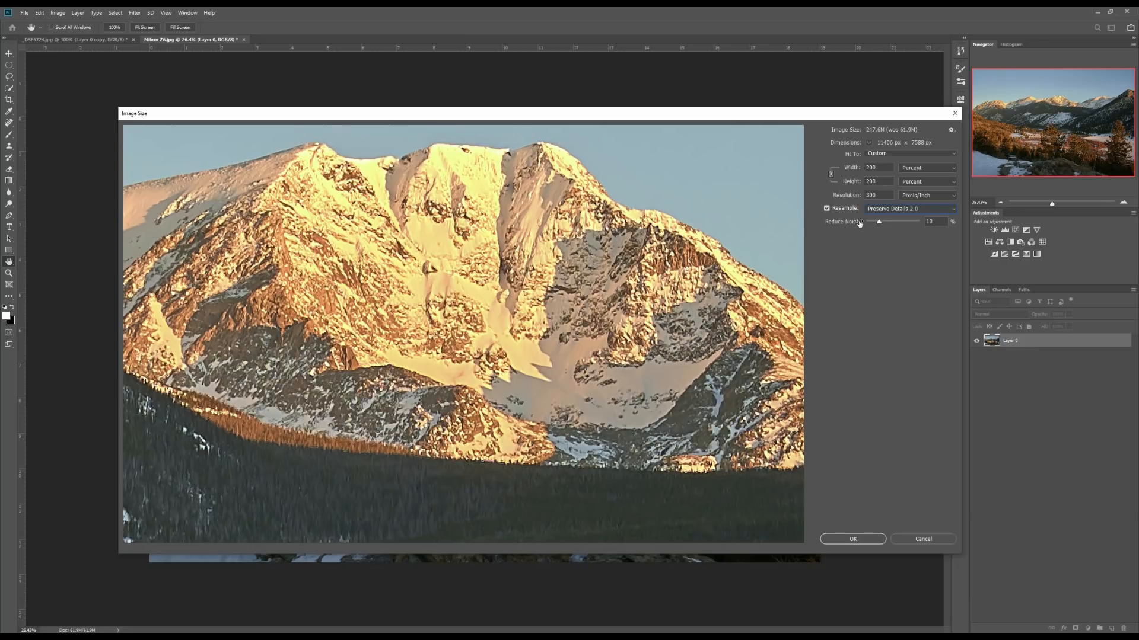
left_click_drag(440, 214, 770, 244)
left_click_drag(878, 224, 865, 222)
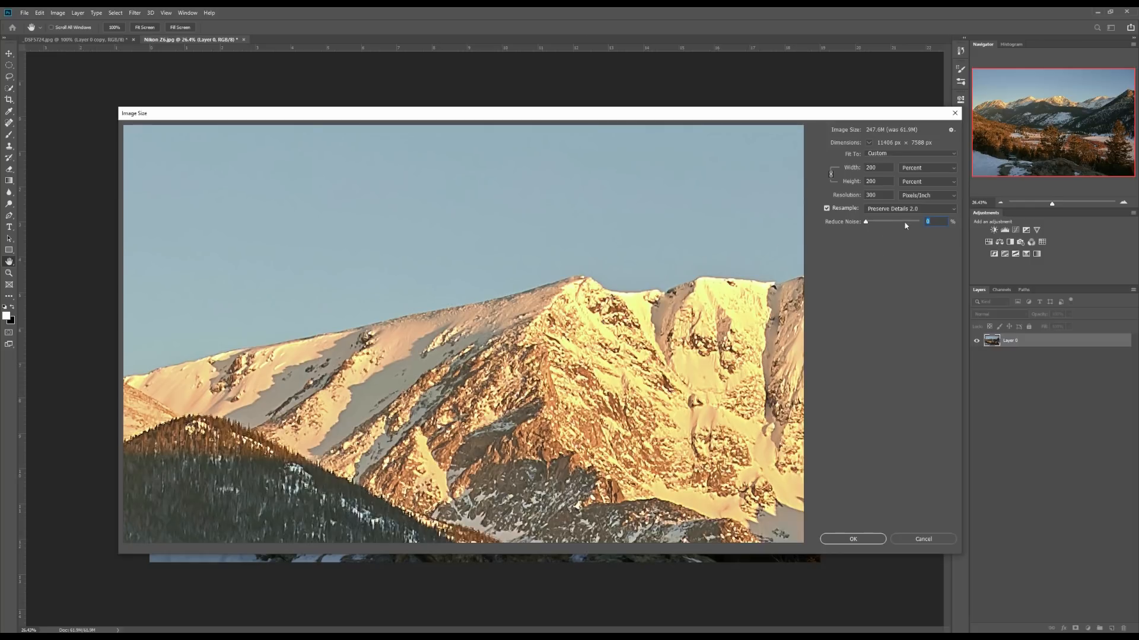
left_click_drag(460, 306, 427, 223)
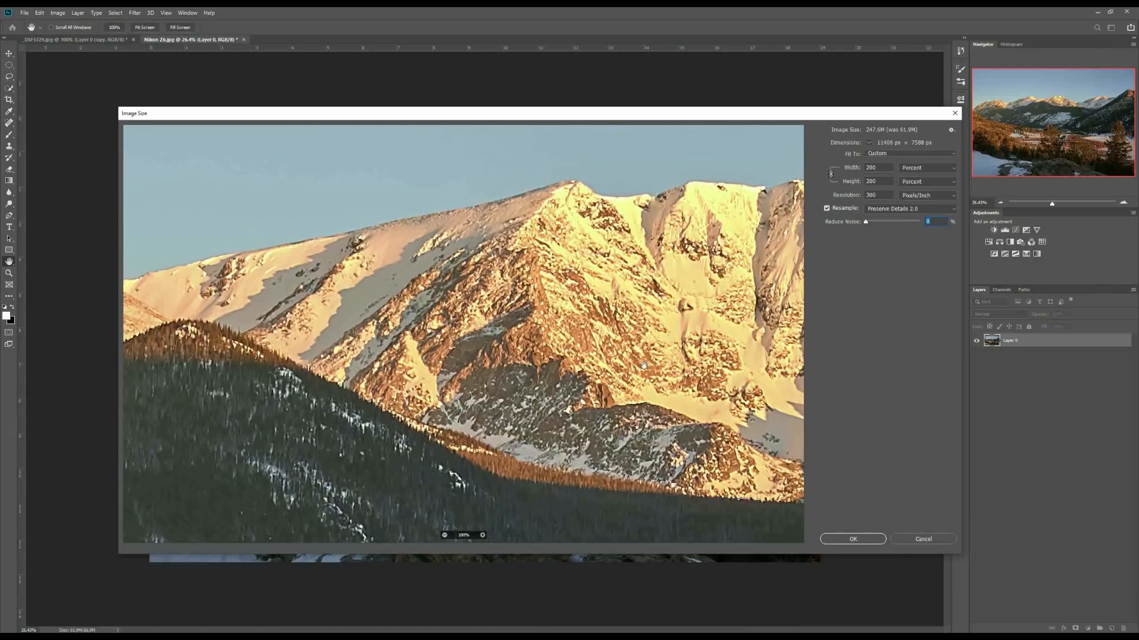
left_click_drag(638, 360, 522, 335)
left_click_drag(532, 495, 589, 166)
left_click_drag(523, 422, 634, 302)
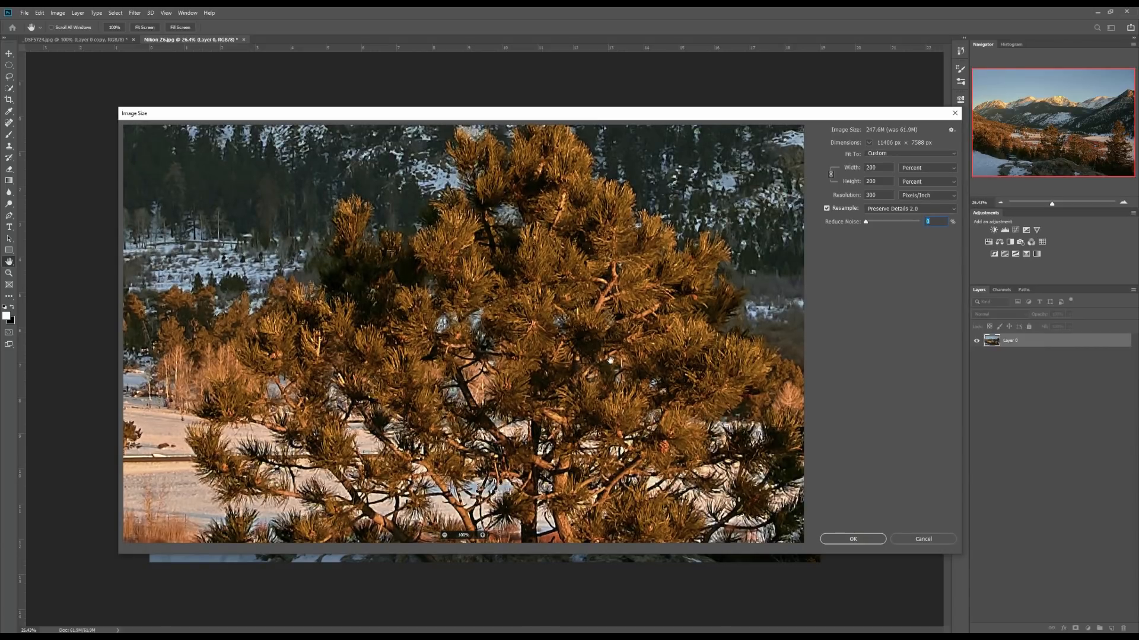
left_click(853, 539)
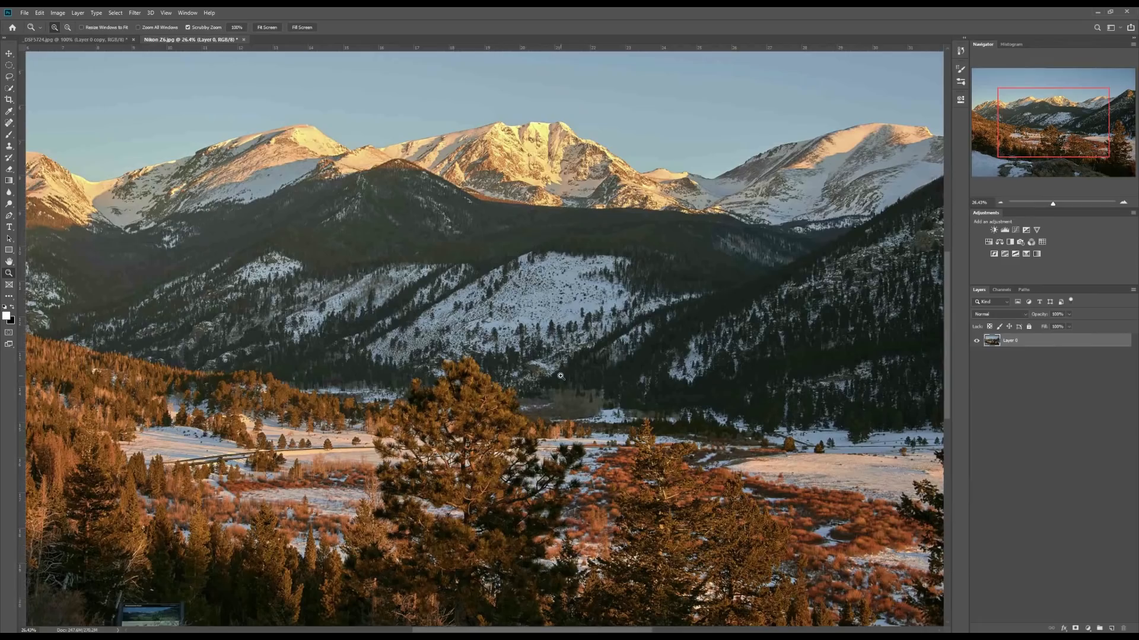
Step: Examine the enlarged photo's foreground pine tree and sunlit mountain at 100% for detail quality
left_click(238, 30)
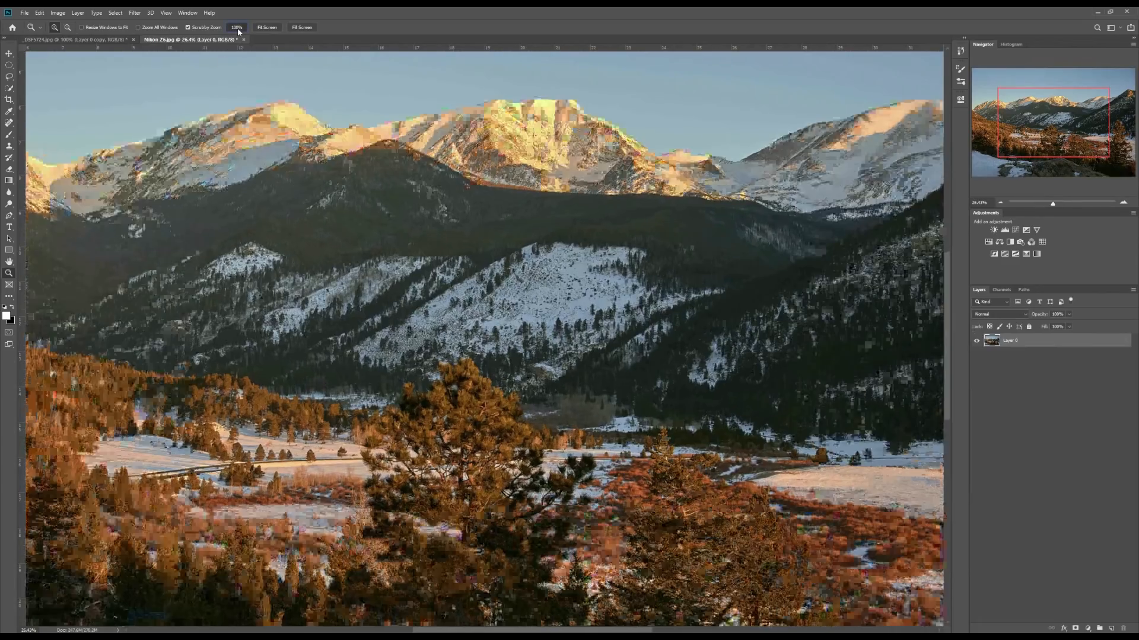
left_click_drag(621, 150, 488, 432)
left_click_drag(574, 508, 624, 172)
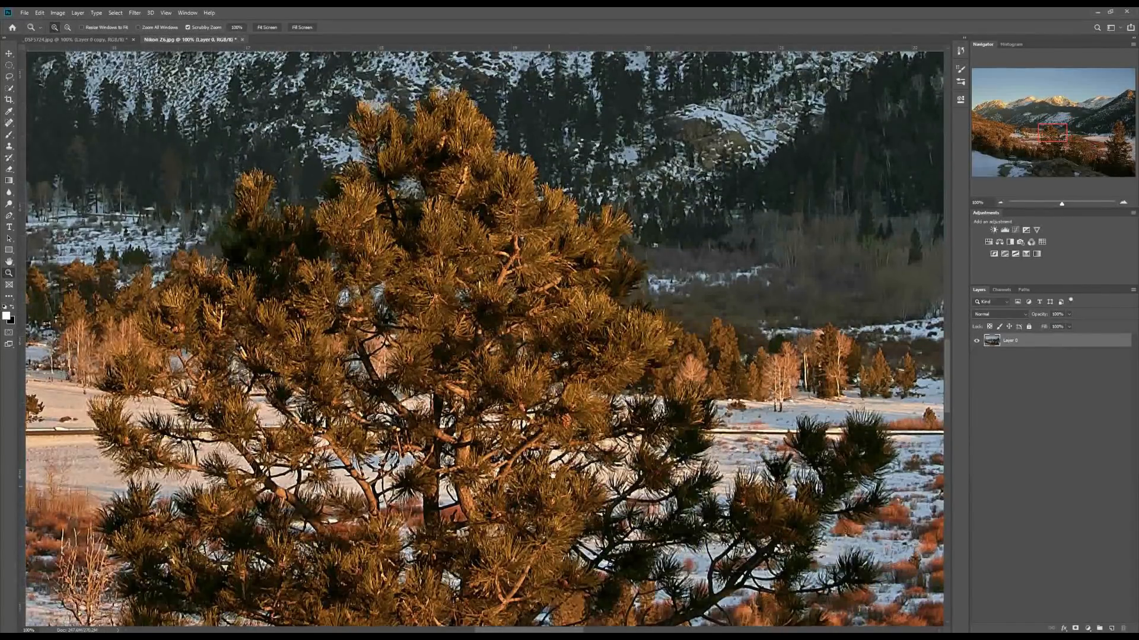
left_click_drag(552, 475, 605, 291)
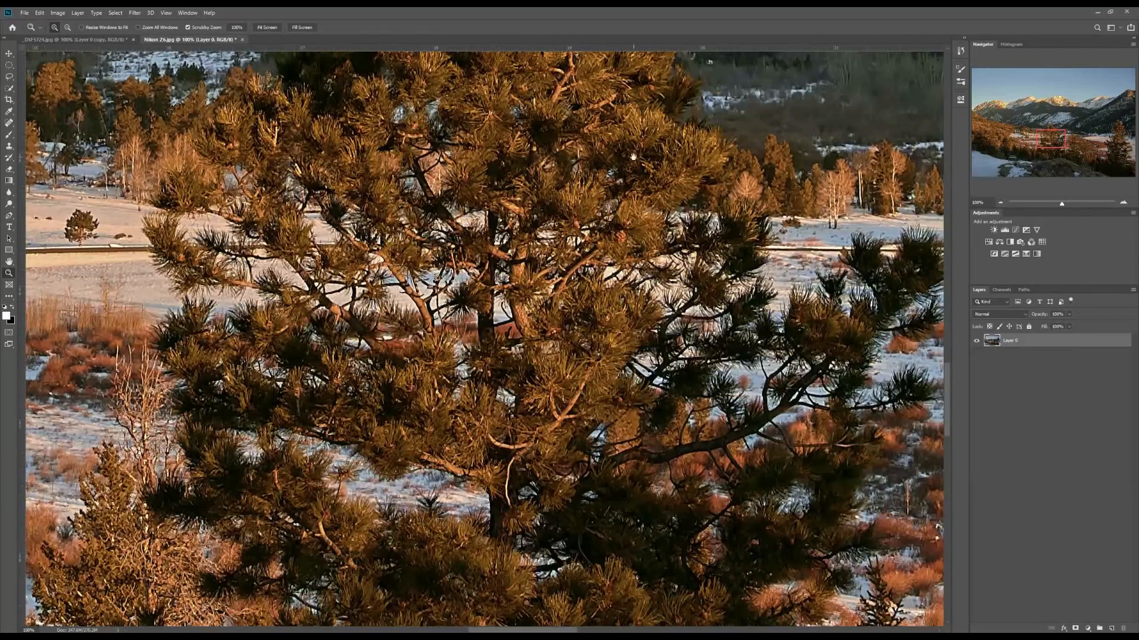
left_click_drag(634, 157, 631, 205)
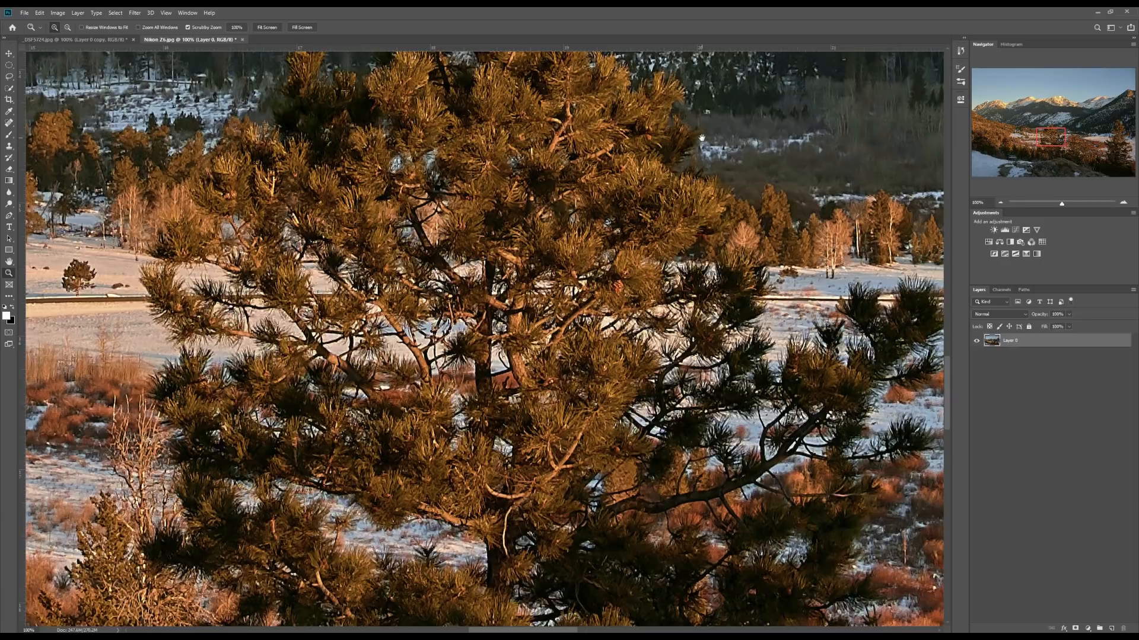
left_click_drag(701, 156, 654, 399)
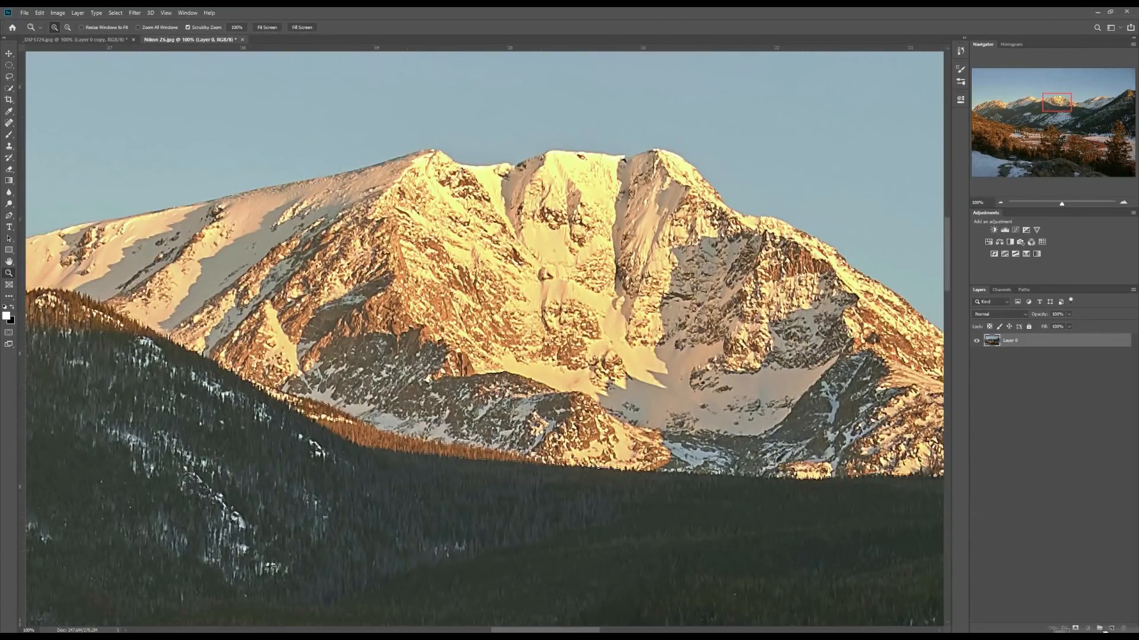
Step: Duplicate Layer 0 and apply Smart Sharpen to the copy at 150% amount, 1.5 px radius and 5% noise reduction
key("ctrl+j")
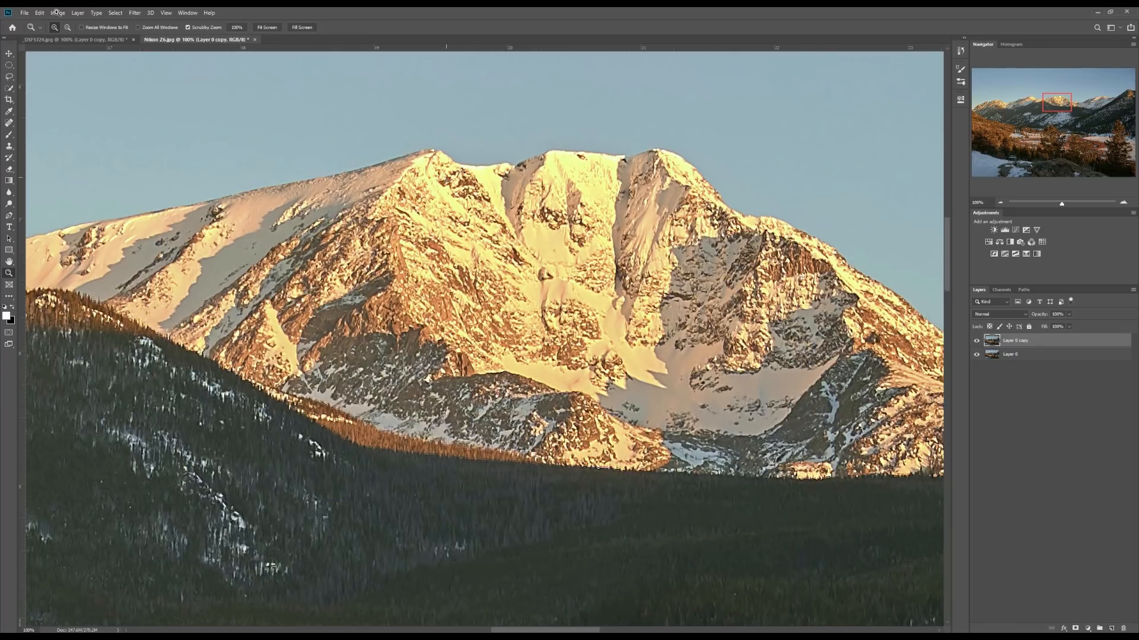
left_click(134, 13)
mouse_move(215, 166)
left_click(266, 197)
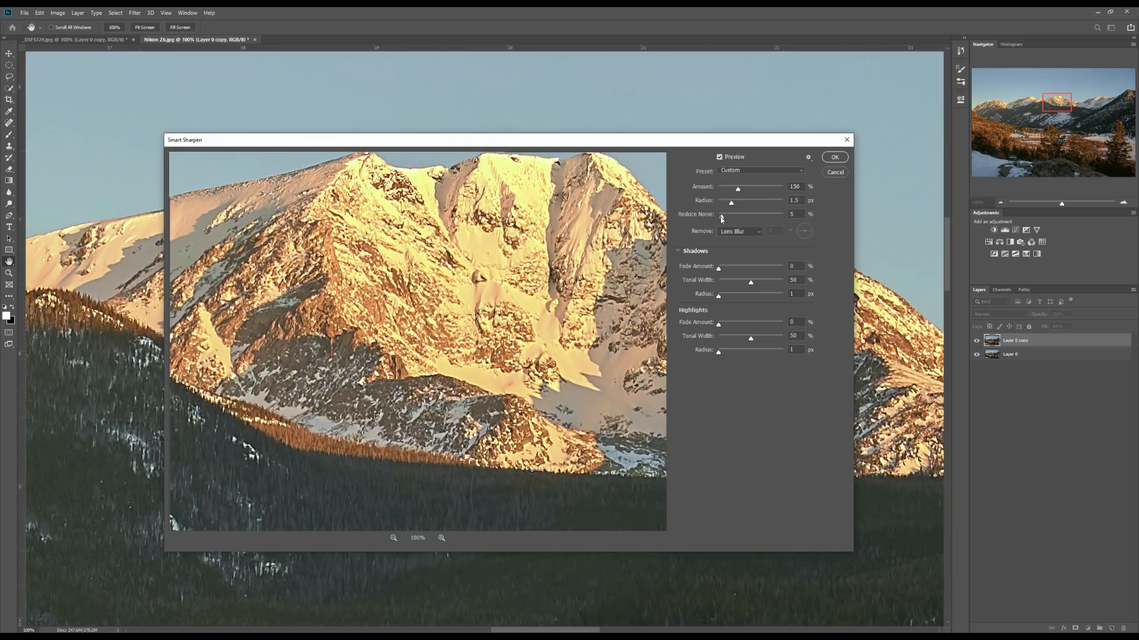
left_click(838, 157)
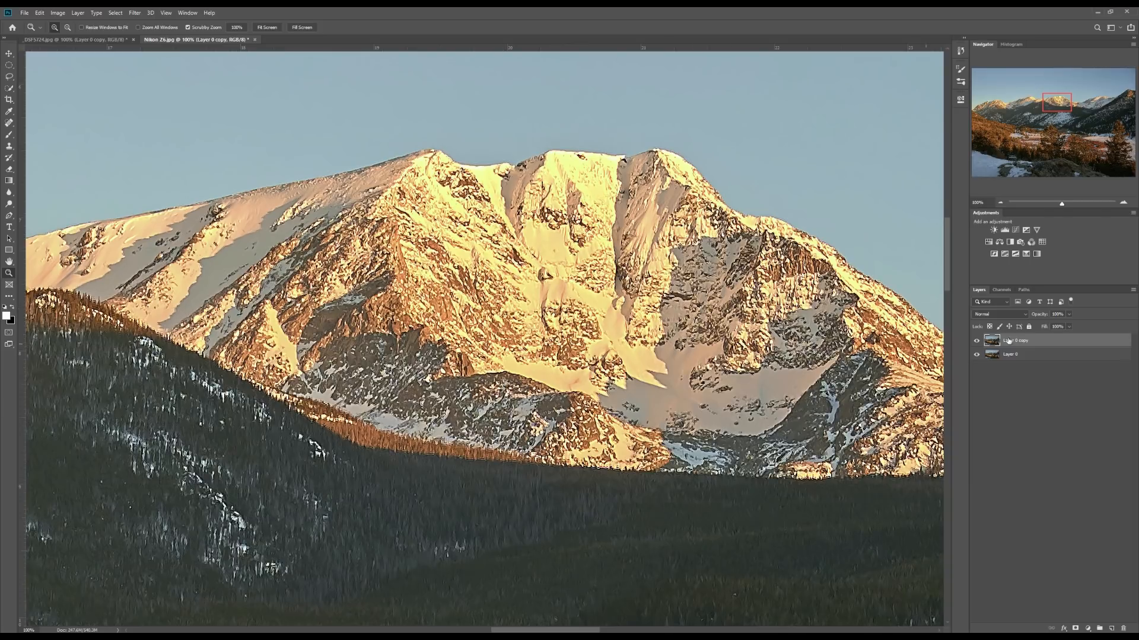
Step: Lower the opacity of the sharpened layer copy, checking the mountain with the copy hidden and shown
left_click(1069, 314)
left_click_drag(1070, 326, 1061, 326)
left_click(977, 342)
left_click(977, 342)
left_click(1068, 315)
left_click_drag(1070, 325, 1065, 325)
Step: Compare the mountain and the foreground pine tree with the sharpened layer copy hidden and shown
left_click(977, 341)
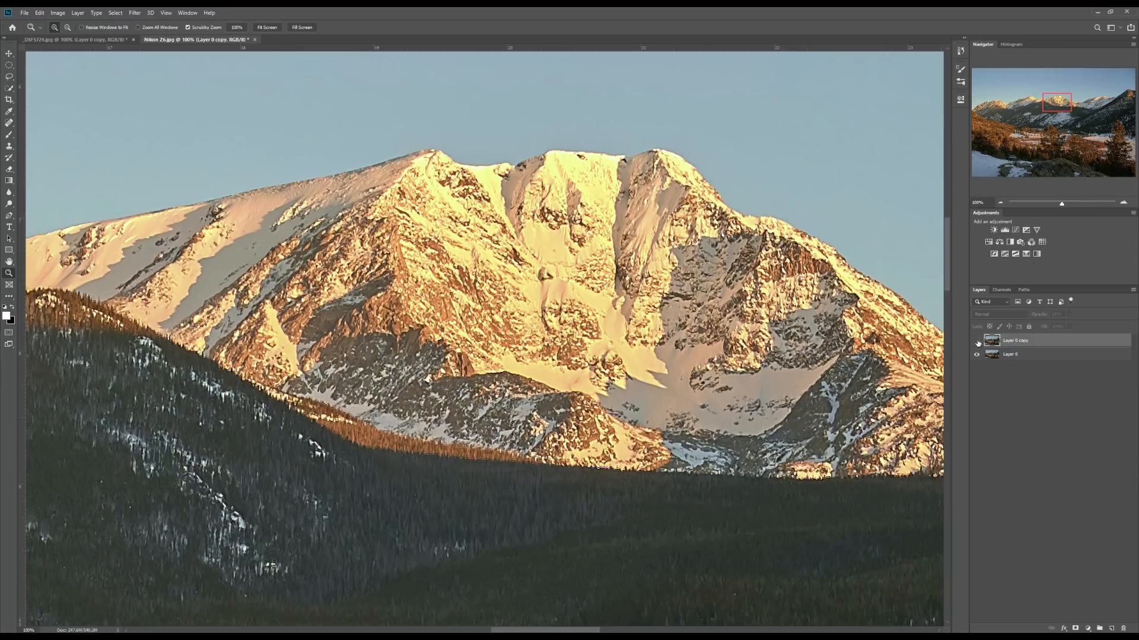
left_click(976, 342)
left_click_drag(1059, 105, 1035, 132)
left_click(977, 341)
left_click(976, 343)
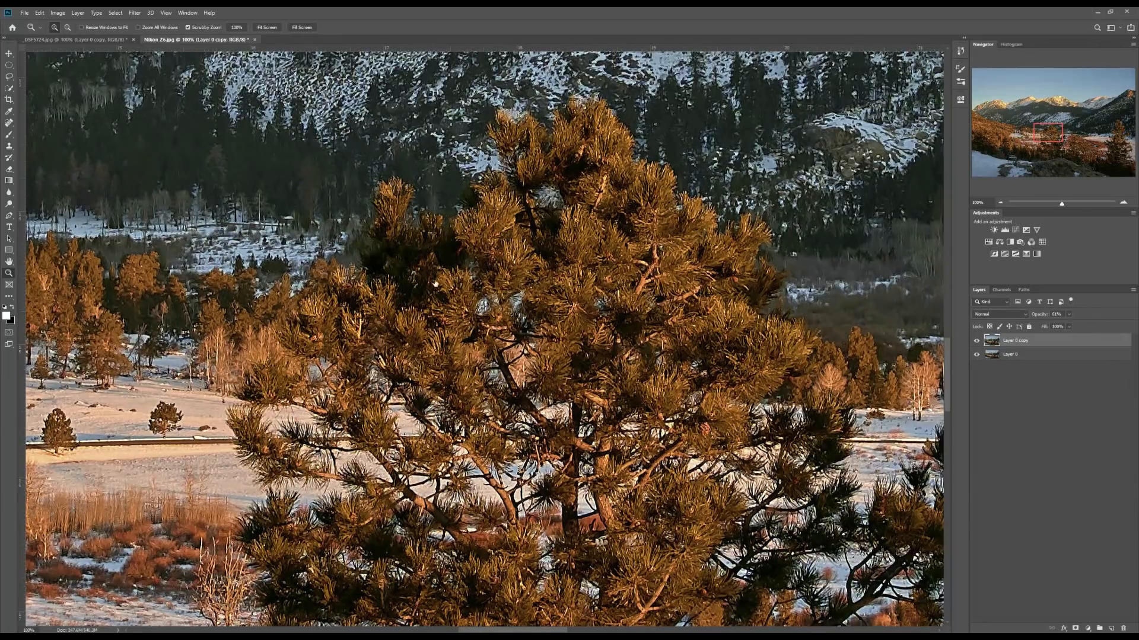
Step: Open the Export As settings for the enlarged and sharpened Nikon Z6 photo
left_click(25, 12)
mouse_move(89, 135)
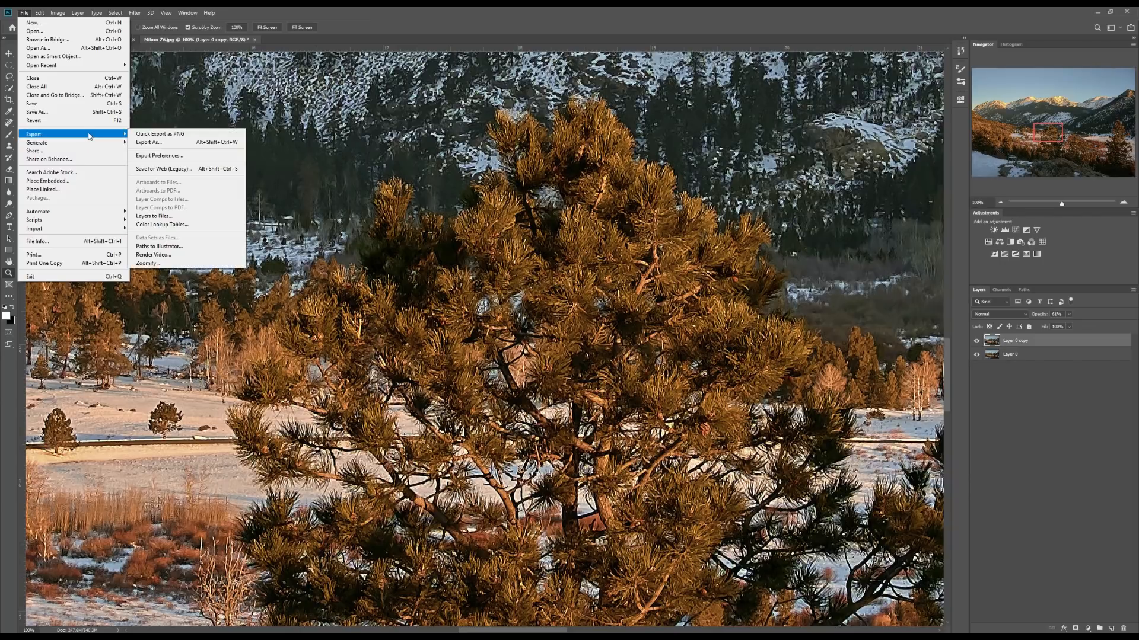
left_click(174, 141)
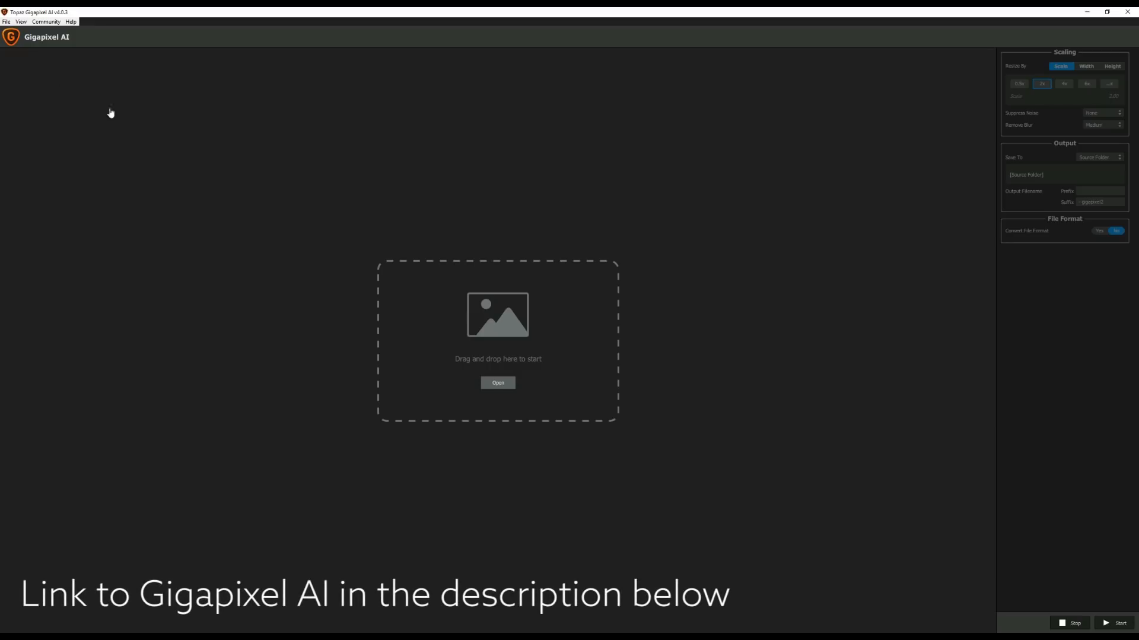
Step: Review the application and processing preferences in Topaz Gigapixel AI, including processing mode, graphics memory consumption and maximum quality AI models
left_click(6, 23)
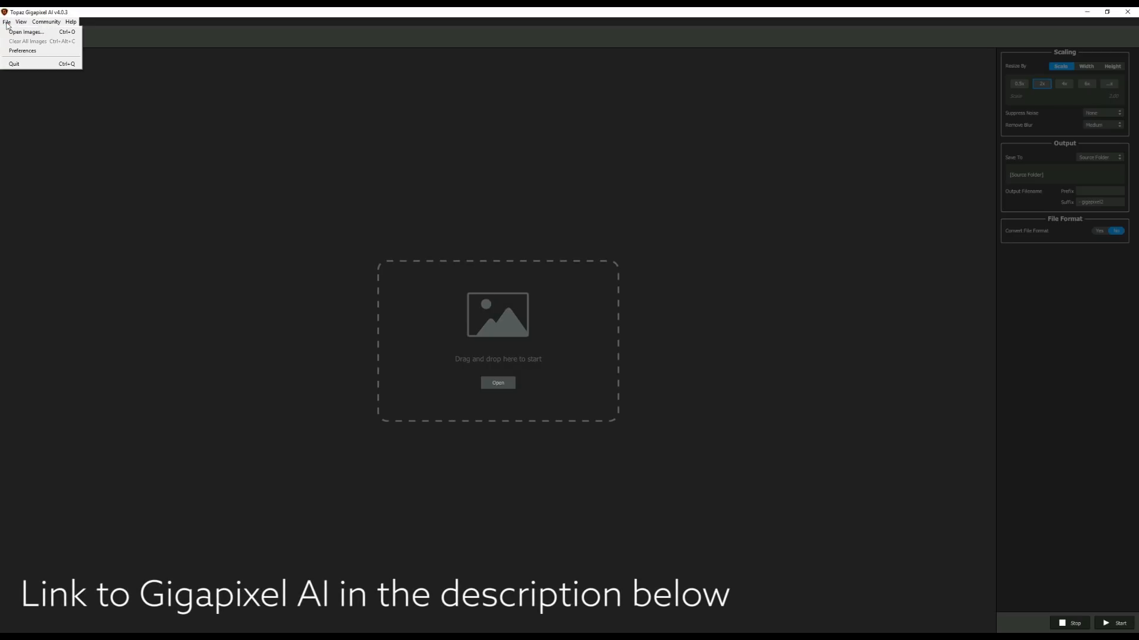
left_click(20, 51)
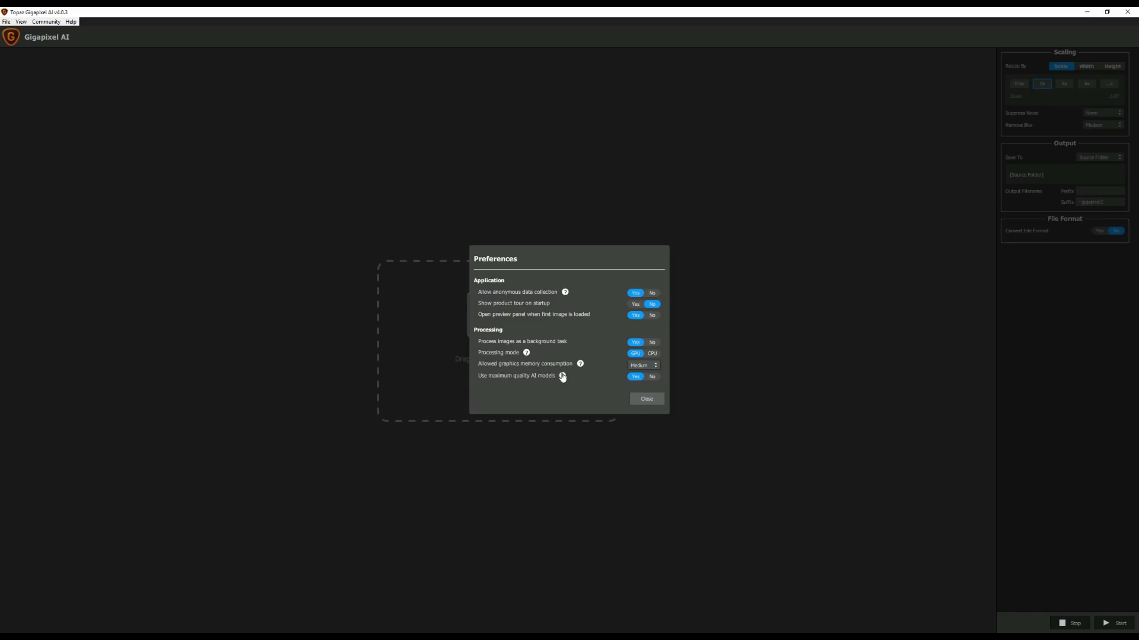
left_click(647, 399)
Step: Load _DSF5724.jpg from the Gigapixel AI folder for enlargement, with noise suppression set to None
left_click(502, 385)
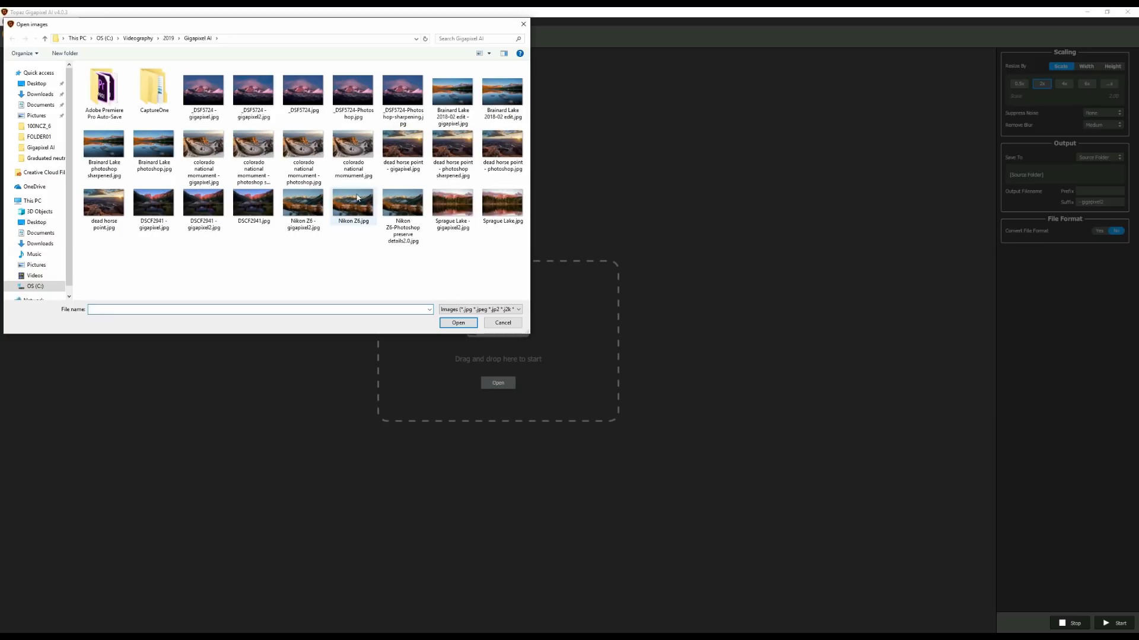
double_click(303, 91)
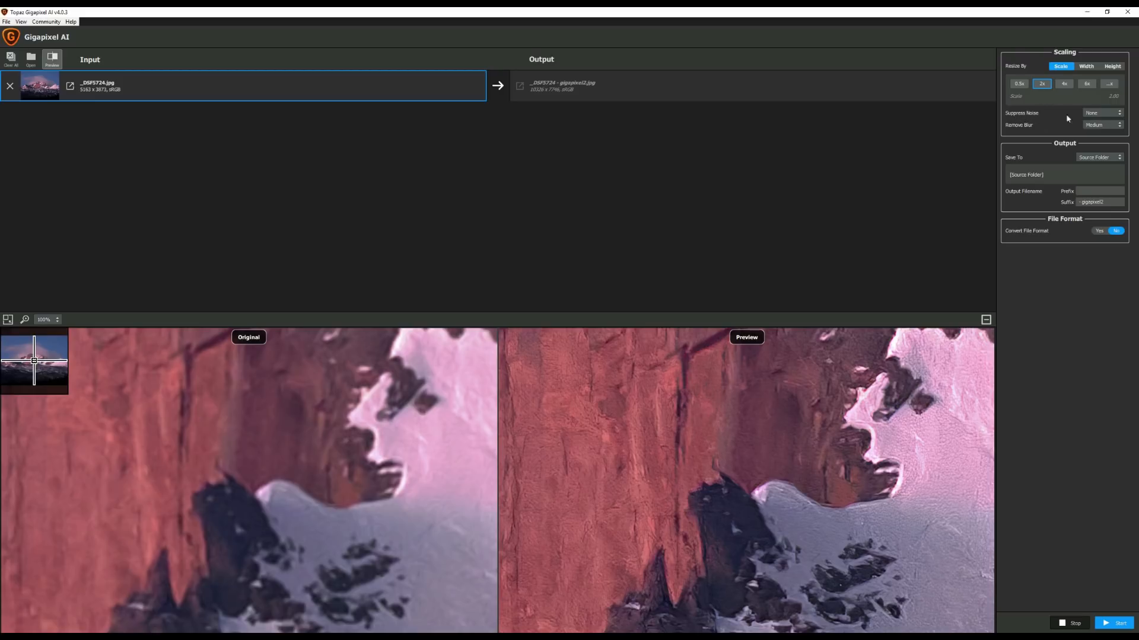
left_click(1106, 113)
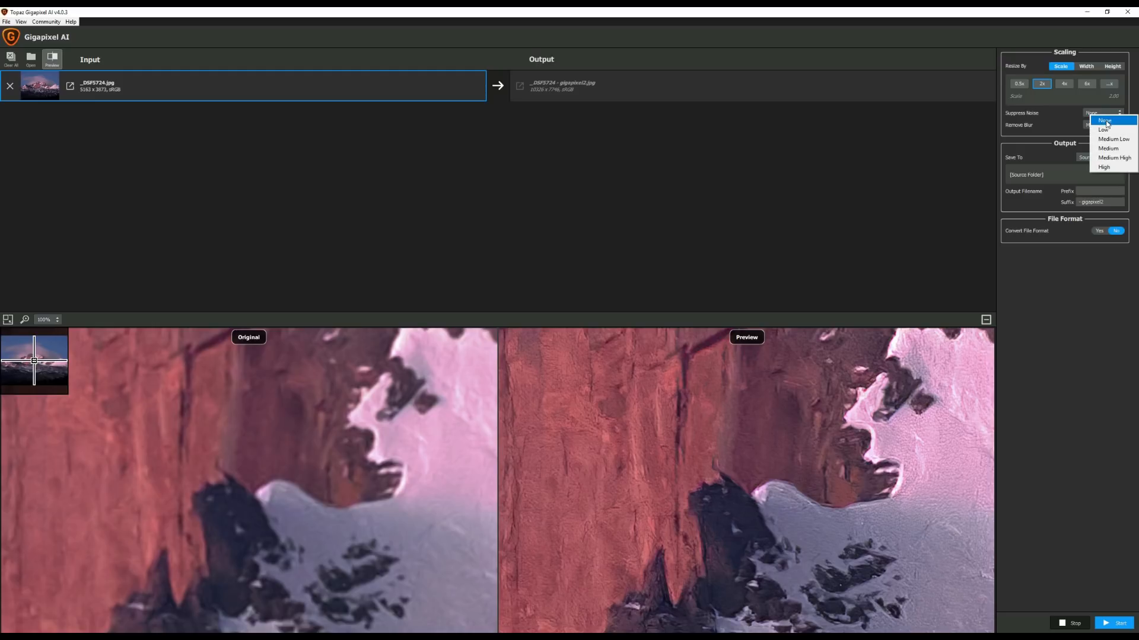
left_click(1106, 121)
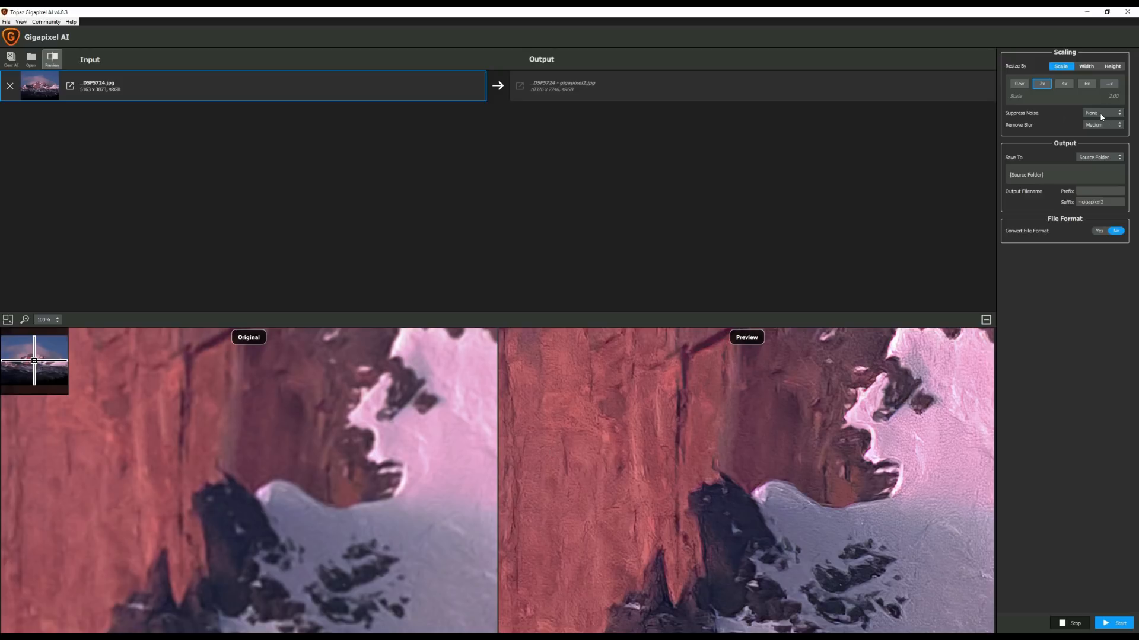
Step: Preview the dark rock face on the mountain's left side with noise suppression at Medium, and return the setting to None
left_click(30, 358)
left_click_drag(30, 358, 22, 359)
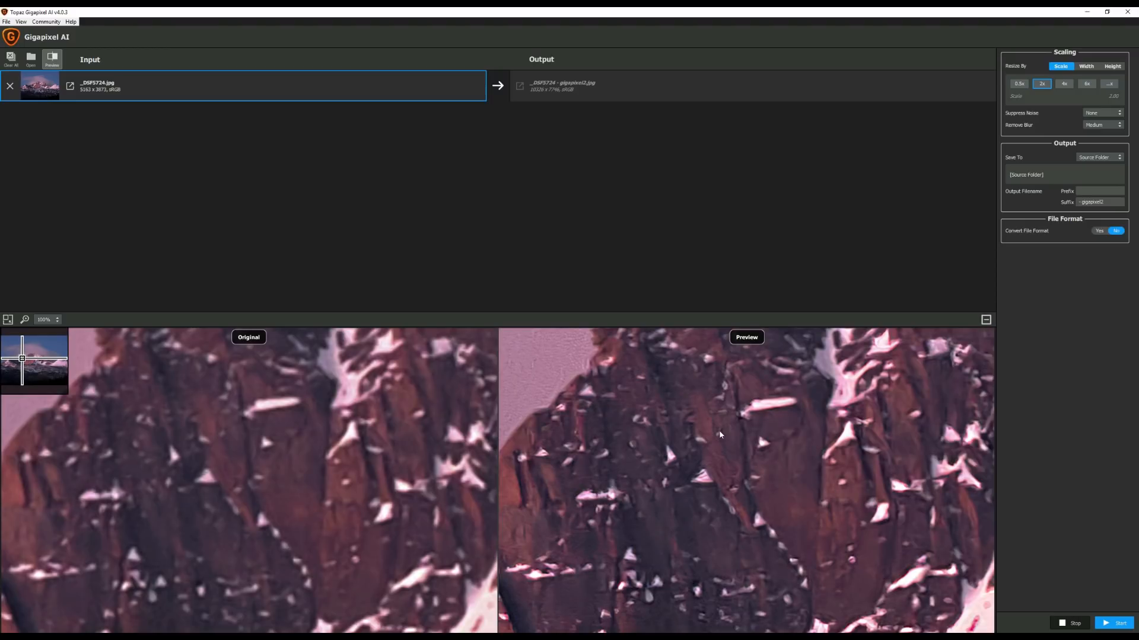
left_click(1108, 115)
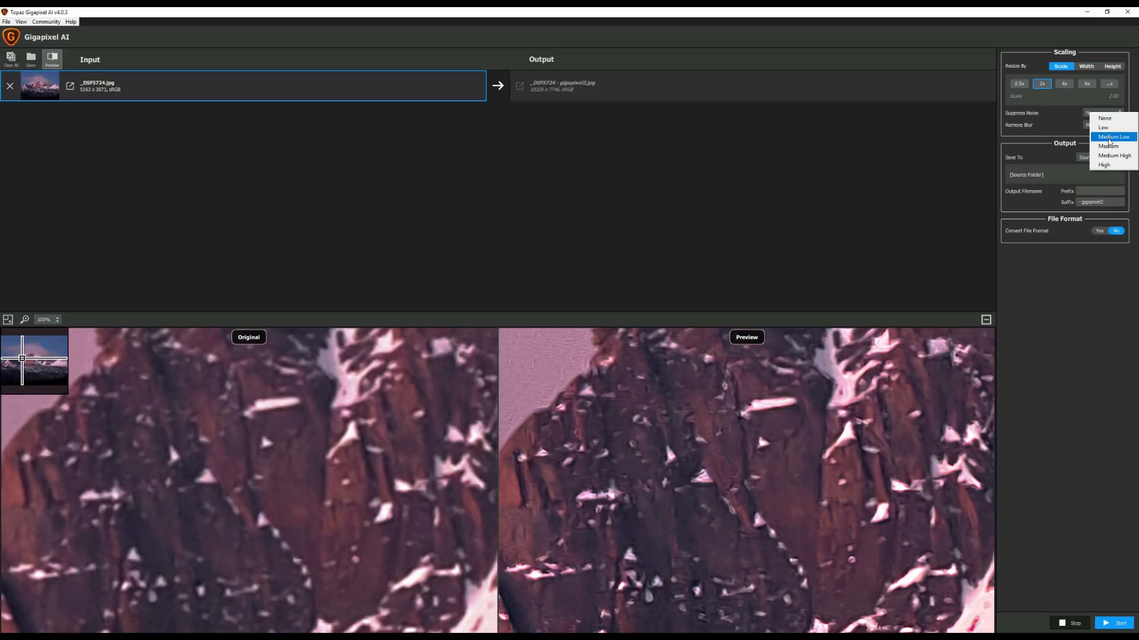
left_click(1108, 147)
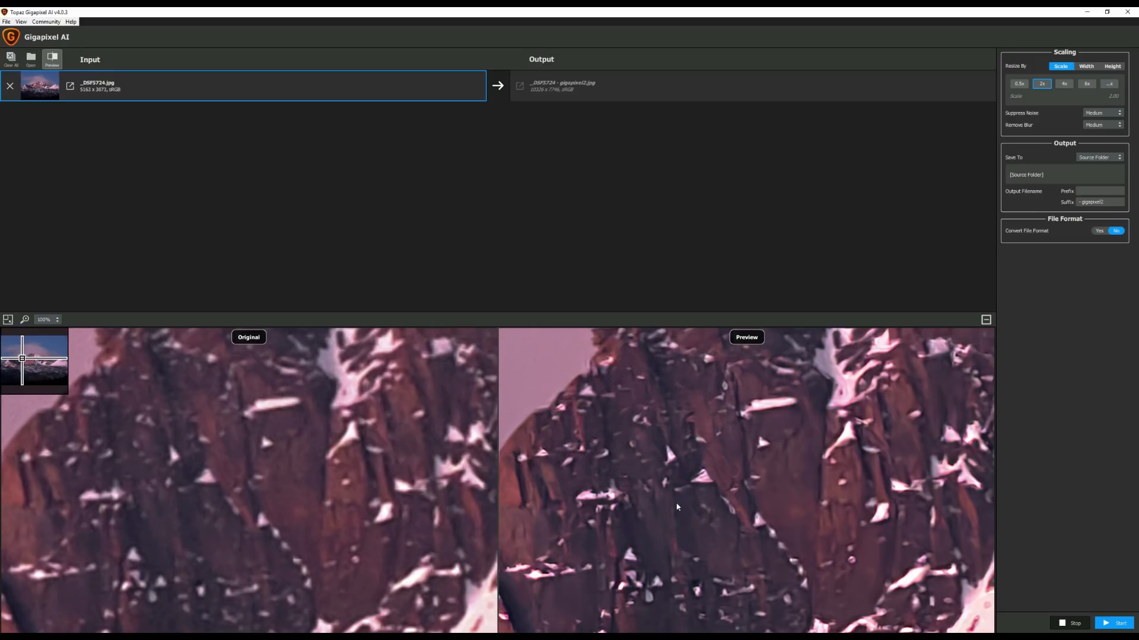
left_click(1105, 114)
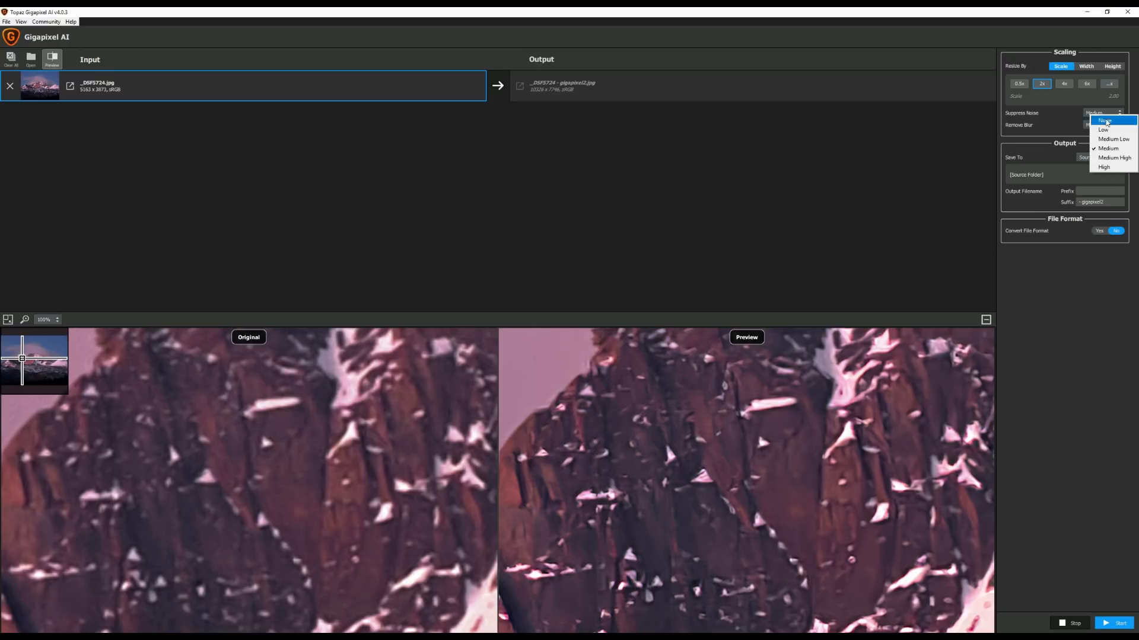
left_click(1107, 121)
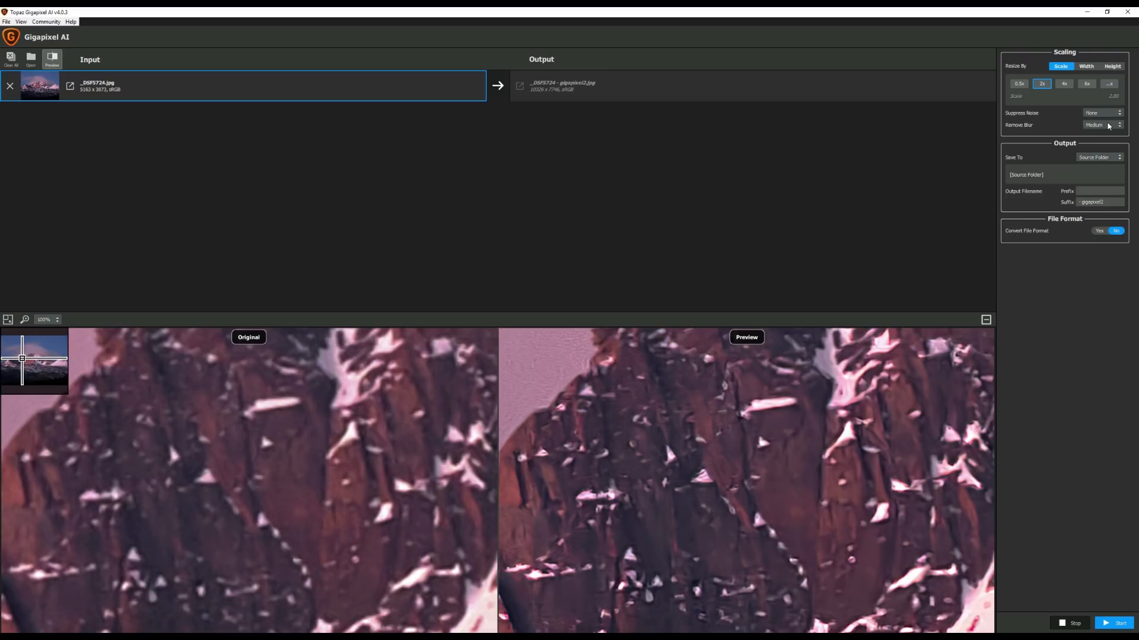
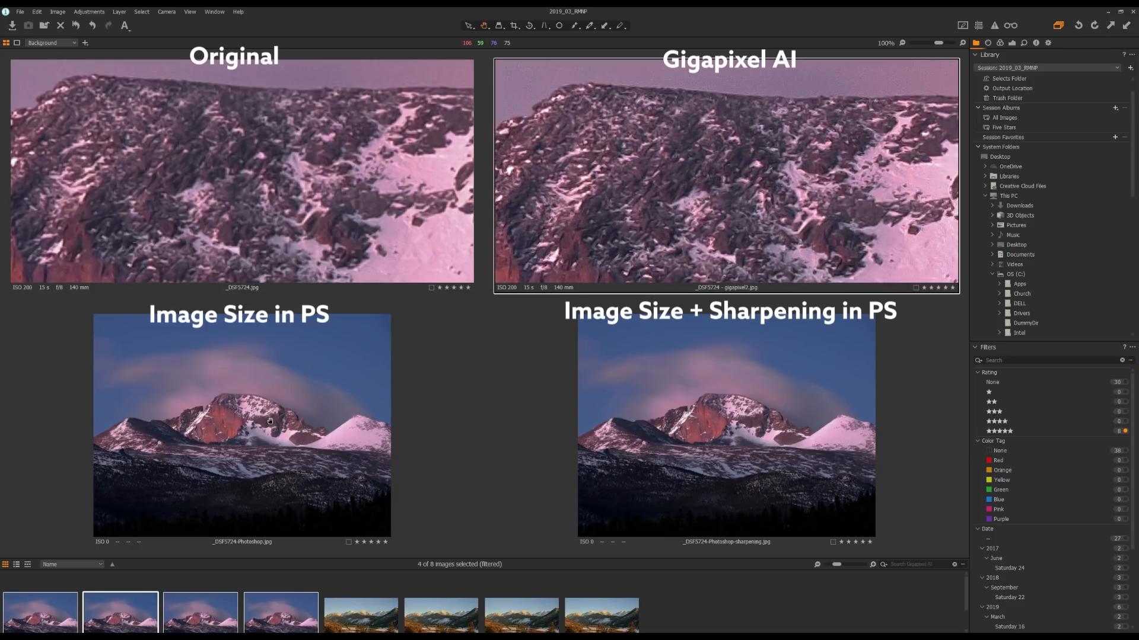
Step: In Capture One, line up both Photoshop versions of _DSF5724 at 100% on the same summit rocks as the original and Gigapixel versions
left_click_drag(237, 422, 485, 463)
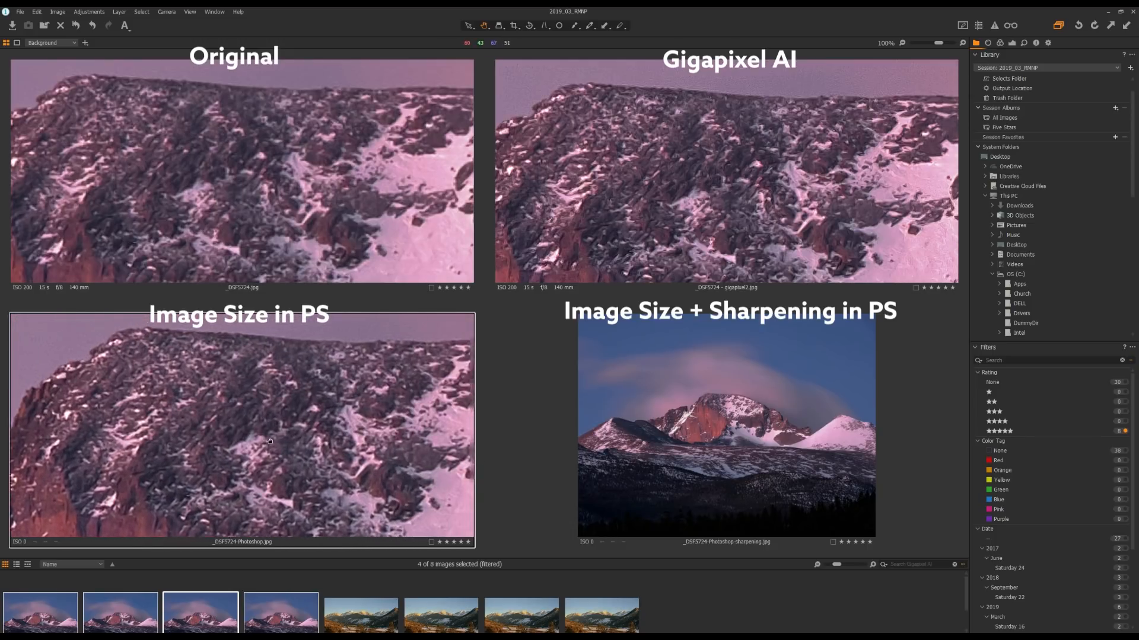
left_click(706, 419)
left_click_drag(705, 418, 684, 475)
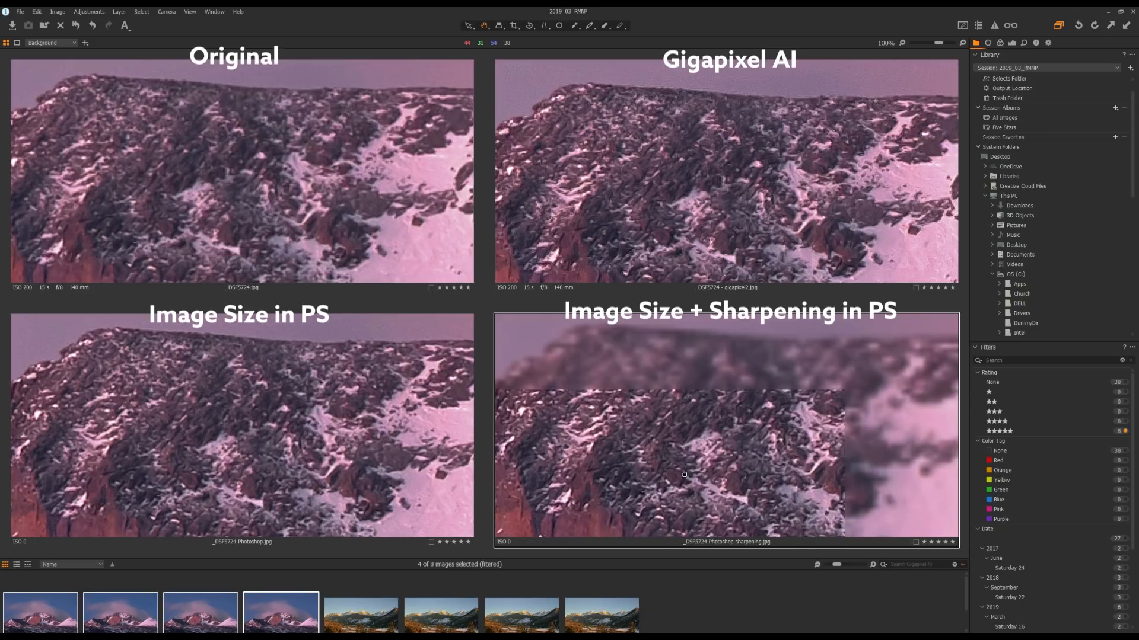
left_click_drag(689, 472, 726, 479)
key("Left")
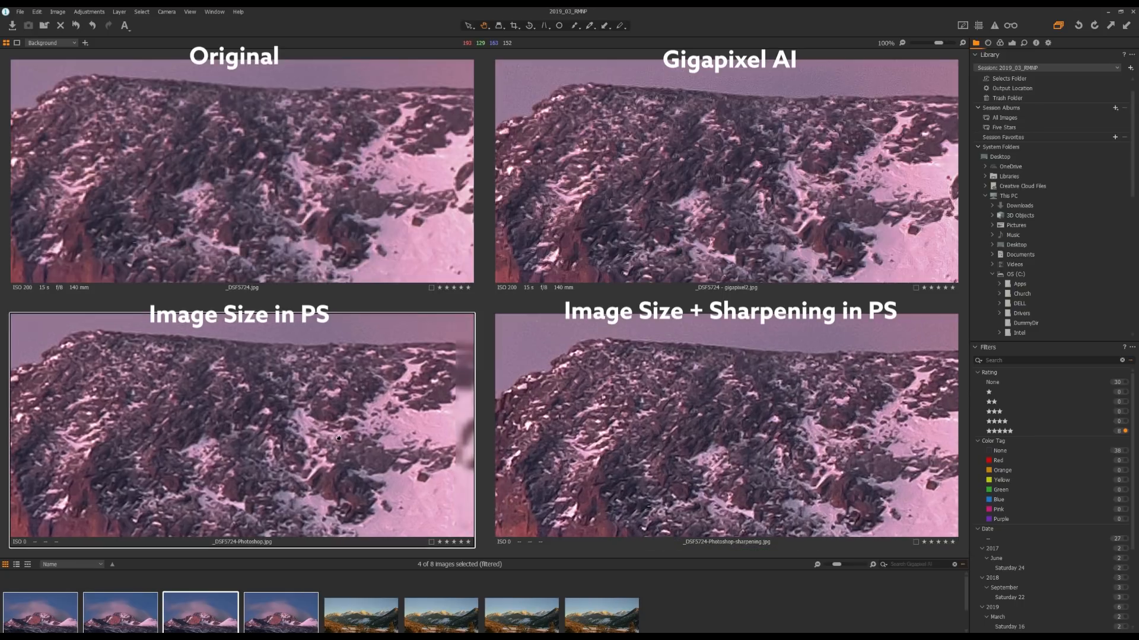
key("Left")
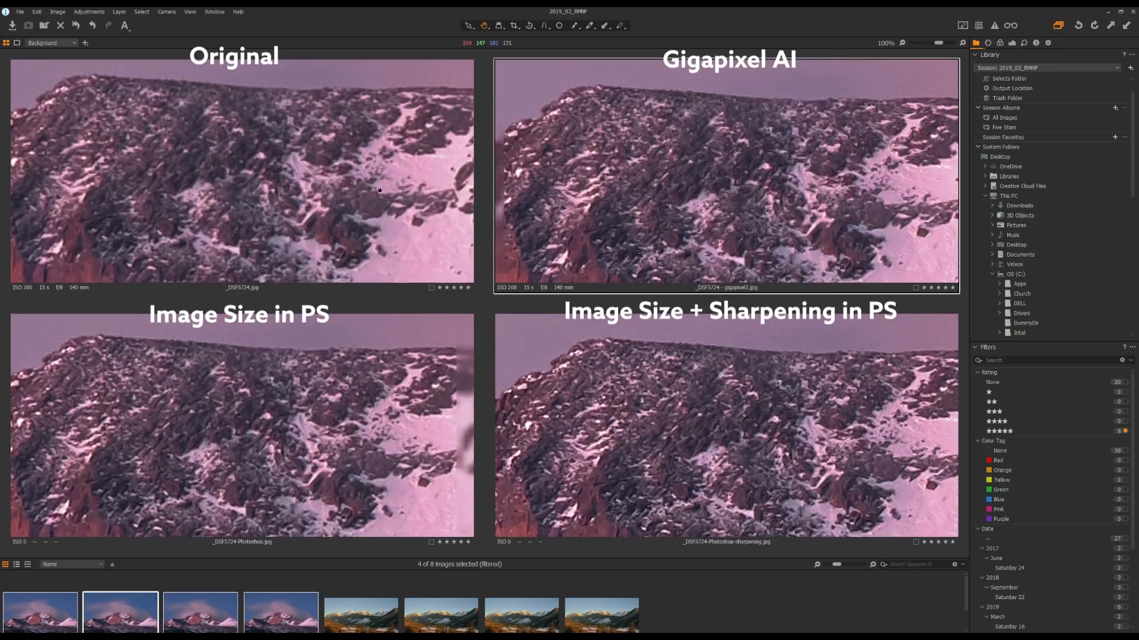
key("Left")
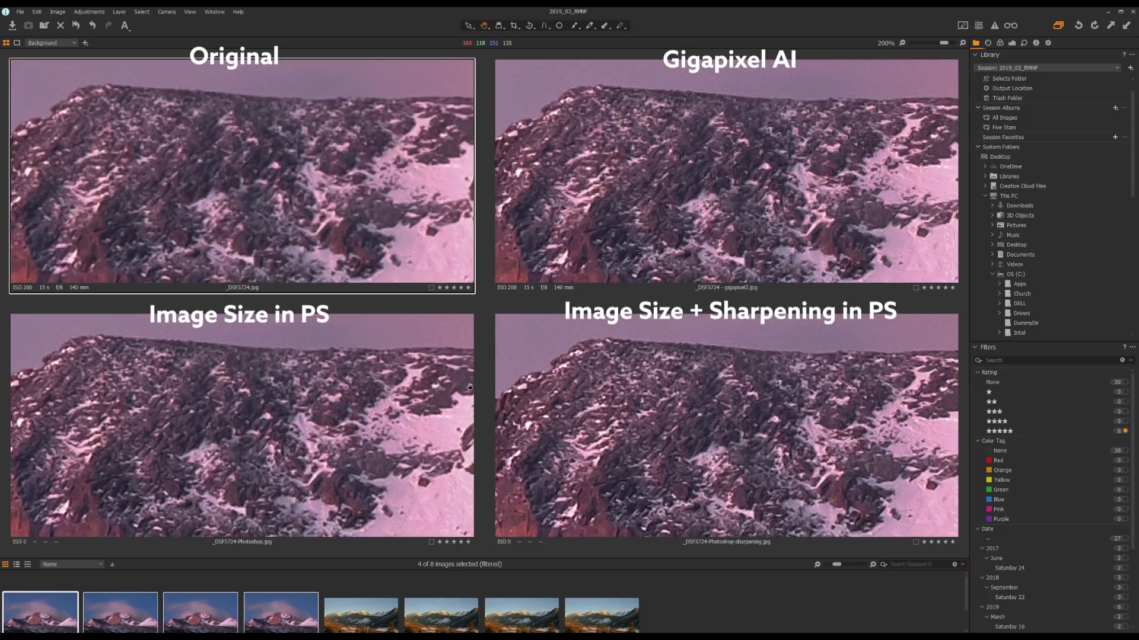
Step: Compare the detail of the snowy summit rocks between the plain Photoshop, sharpened Photoshop and Gigapixel enlargements
left_click(218, 448)
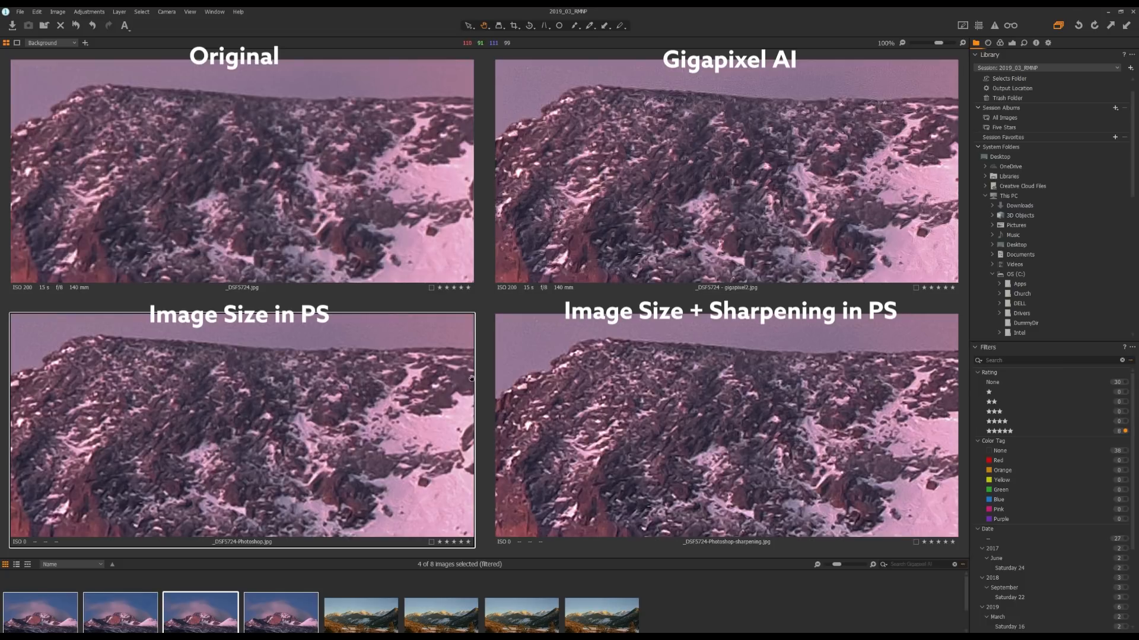
left_click(682, 447)
left_click(706, 195)
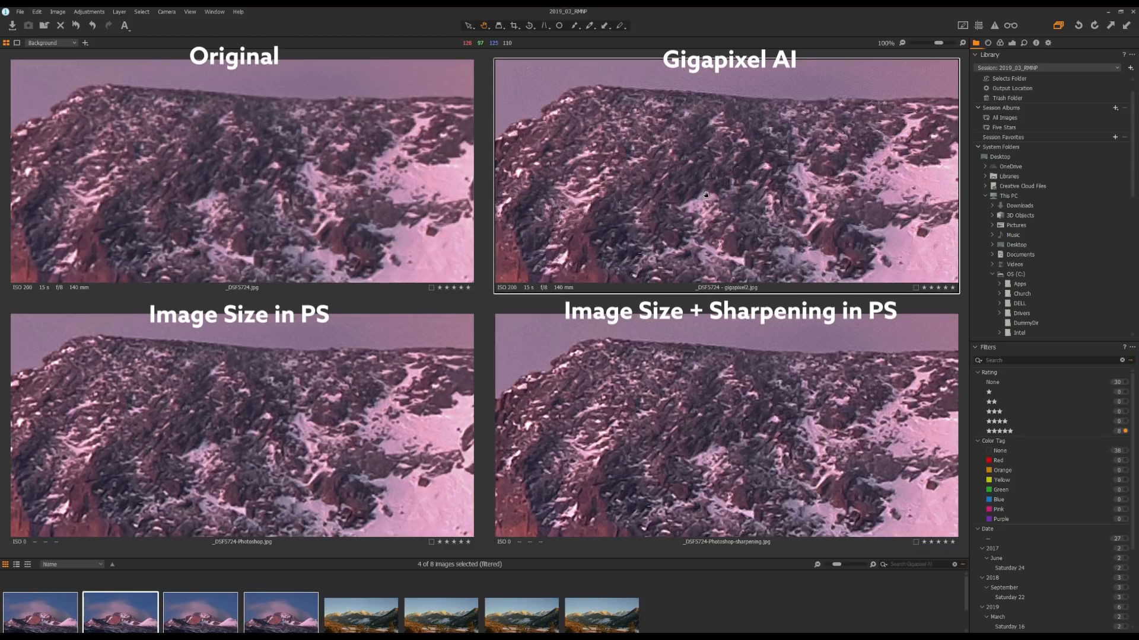
left_click(689, 423)
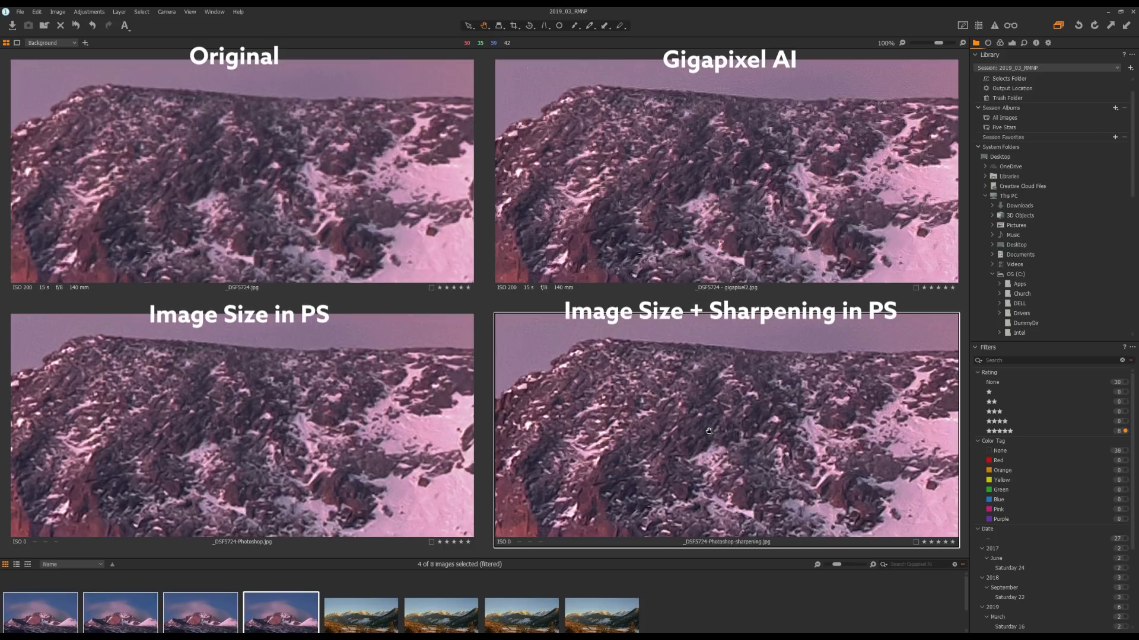
left_click_drag(704, 470, 687, 430)
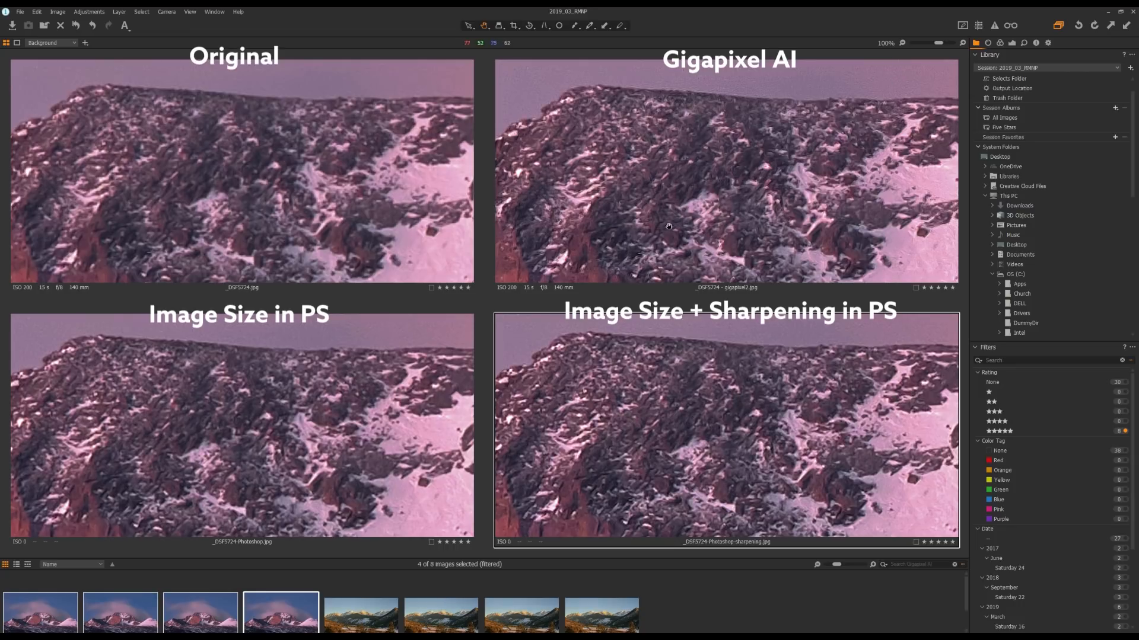
Step: Compare the dark cliff and snow gully on the mountain's left side across all four _DSF5724 versions
left_click_drag(651, 461, 720, 341)
left_click_drag(666, 485, 725, 355)
left_click_drag(584, 418, 782, 400)
left_click_drag(503, 426, 692, 433)
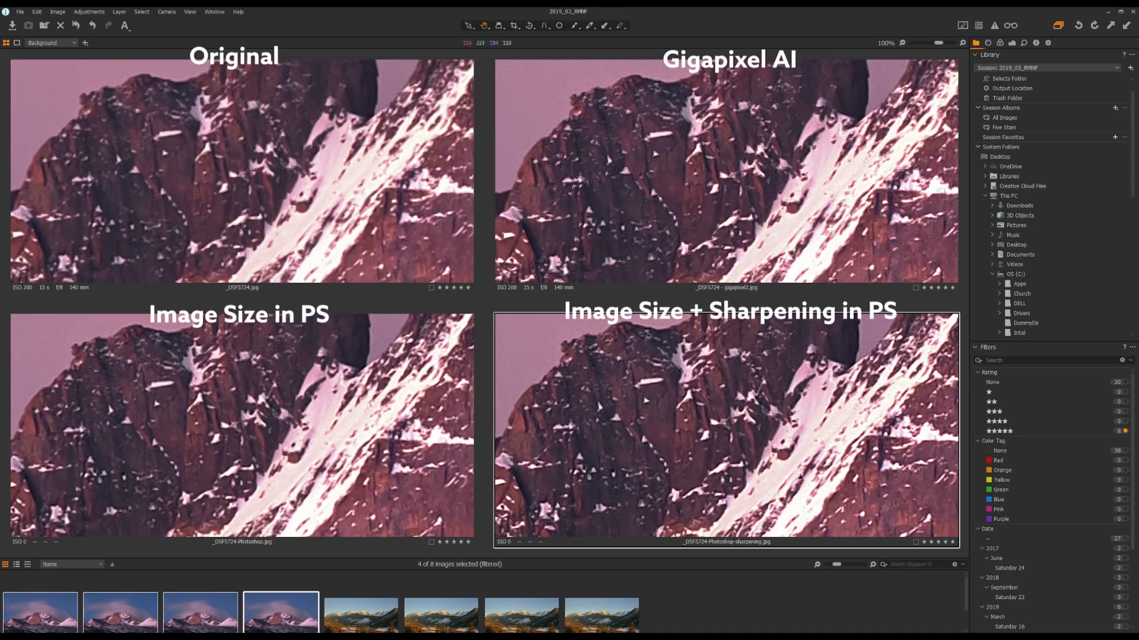
Step: Compare the snow-patched slopes below the mountain, checking the Gigapixel version against the sharpened Photoshop version
left_click_drag(877, 463, 628, 409)
left_click_drag(783, 510, 739, 496)
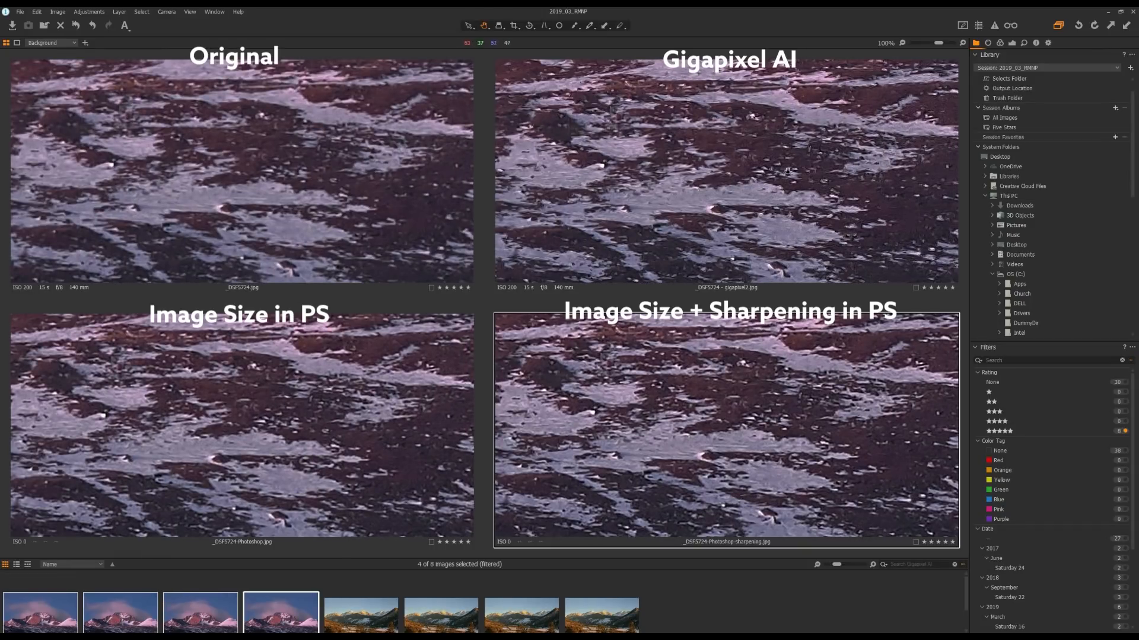
left_click(826, 230)
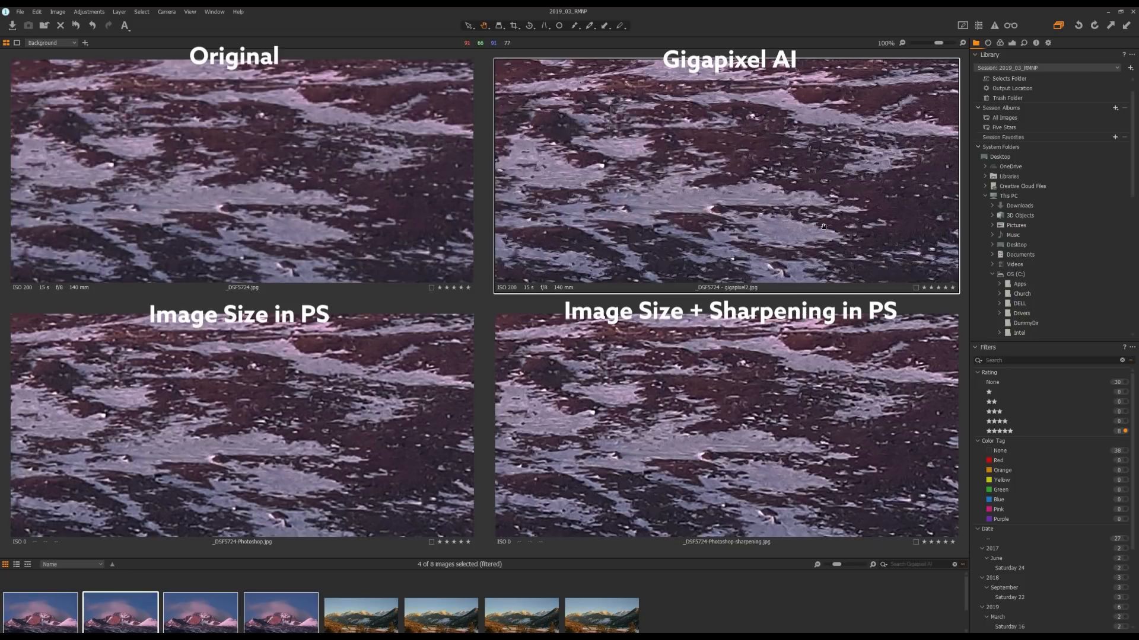
left_click(754, 458)
left_click(770, 225)
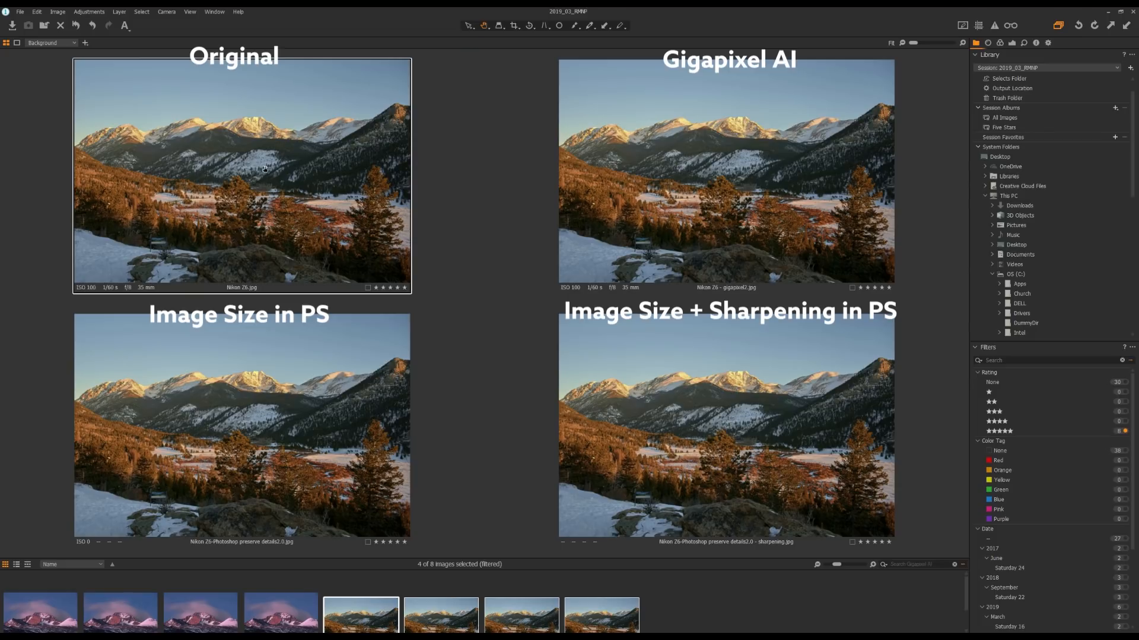
Step: Show the sunlit peak of the Nikon Z6 photo at 200% in the original and at 100% in the Gigapixel version
left_click(288, 128)
left_click_drag(287, 128, 114, 171)
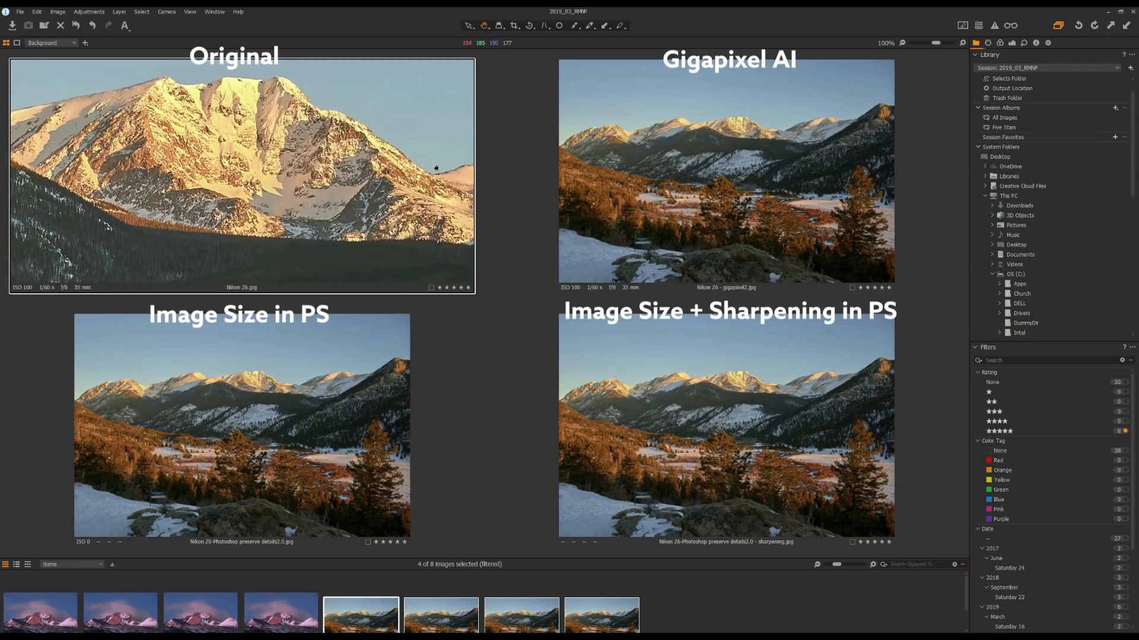
left_click_drag(937, 46, 944, 44)
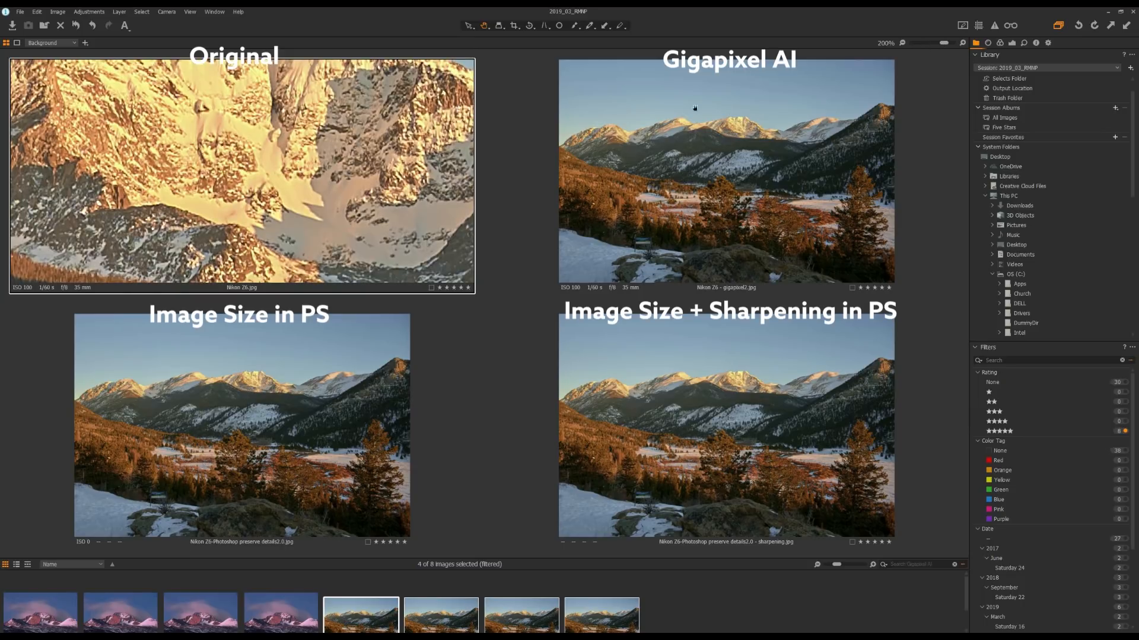
left_click_drag(356, 153, 319, 262)
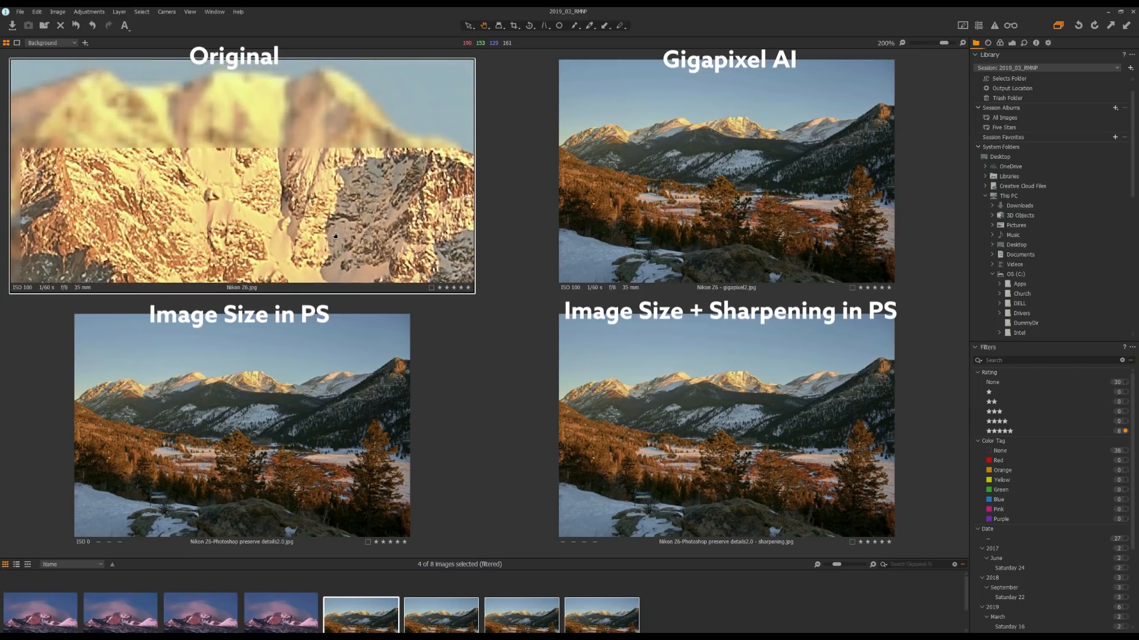
left_click(743, 174)
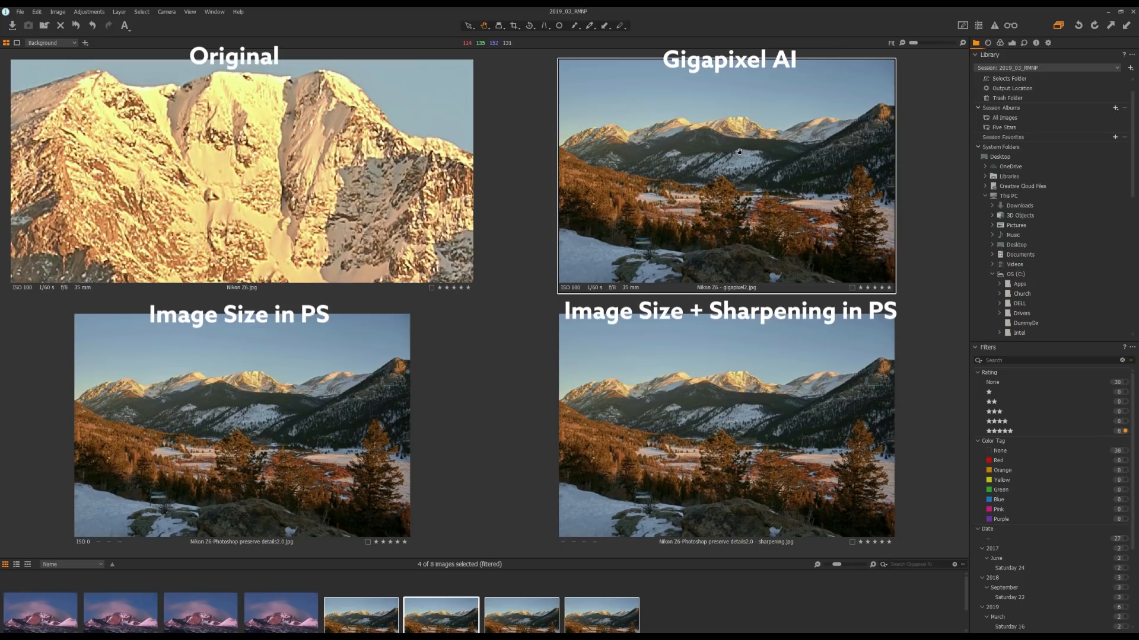
double_click(740, 153)
left_click_drag(778, 118, 772, 259)
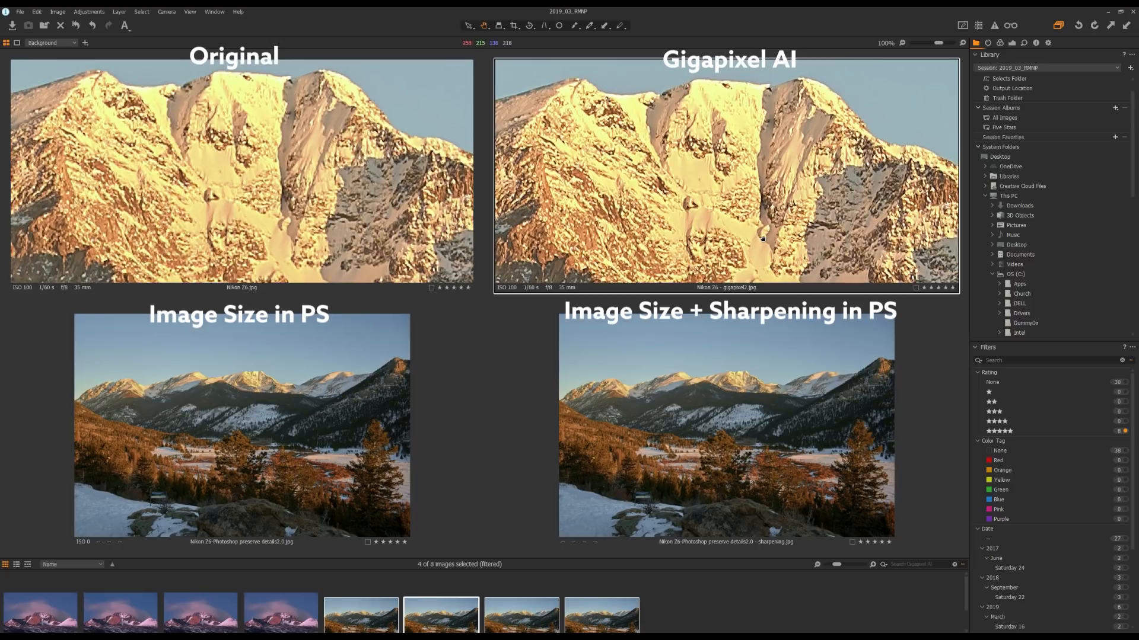
Step: Bring the same sunlit peak into view at 100% in the plain and sharpened Photoshop versions of the Nikon Z6 photo
left_click(241, 420)
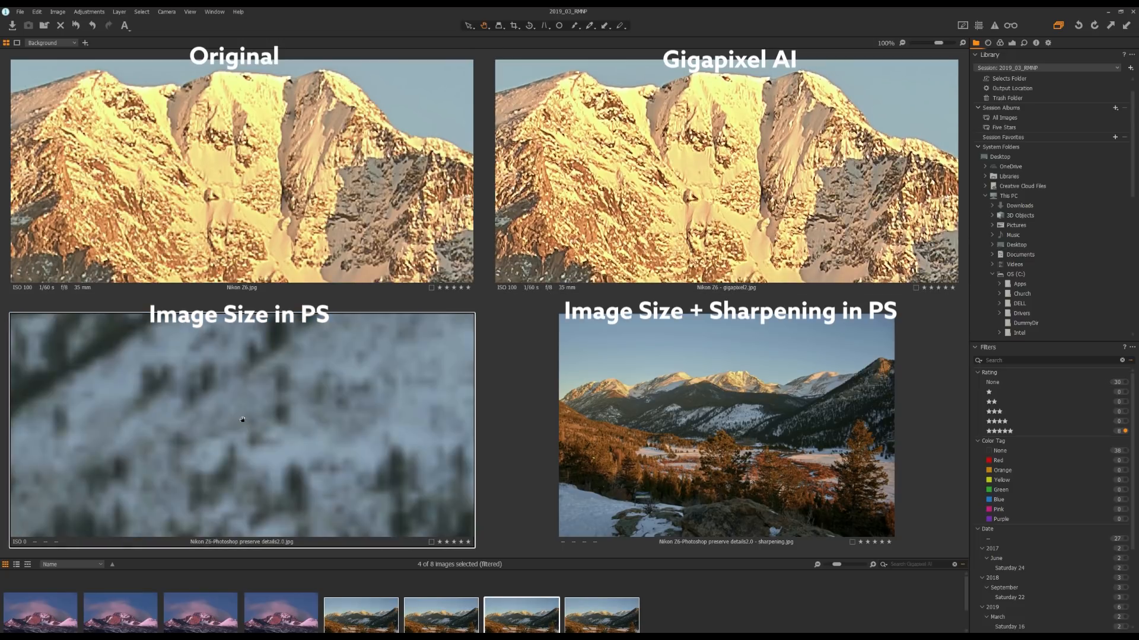
left_click_drag(261, 370, 321, 470)
left_click_drag(338, 338, 274, 497)
left_click_drag(373, 438, 126, 460)
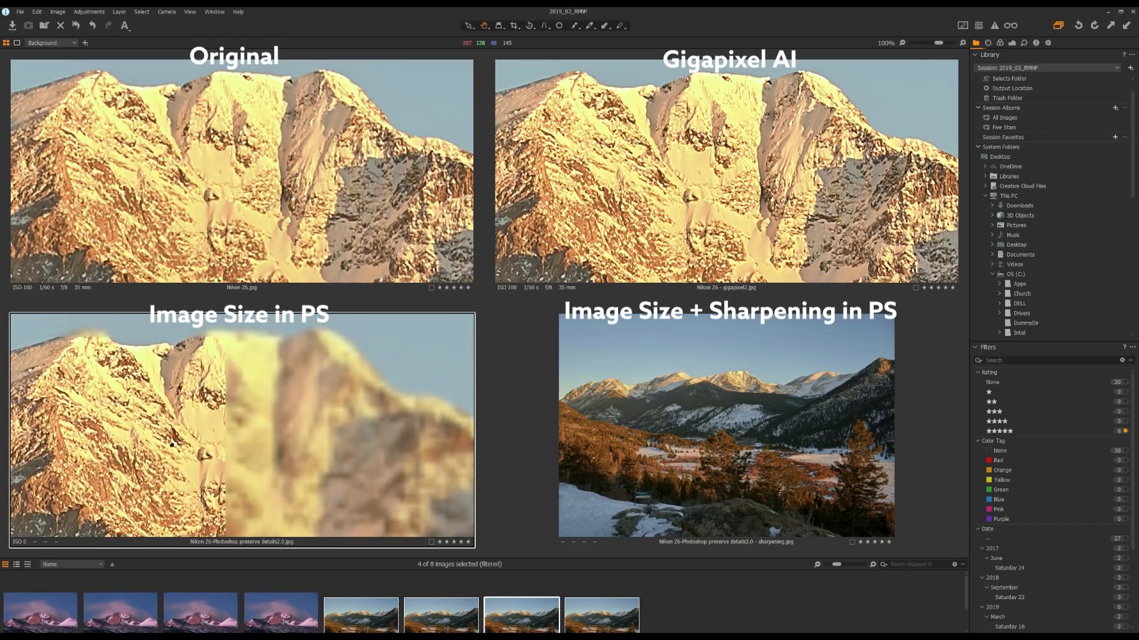
left_click(709, 448)
left_click_drag(738, 367, 789, 477)
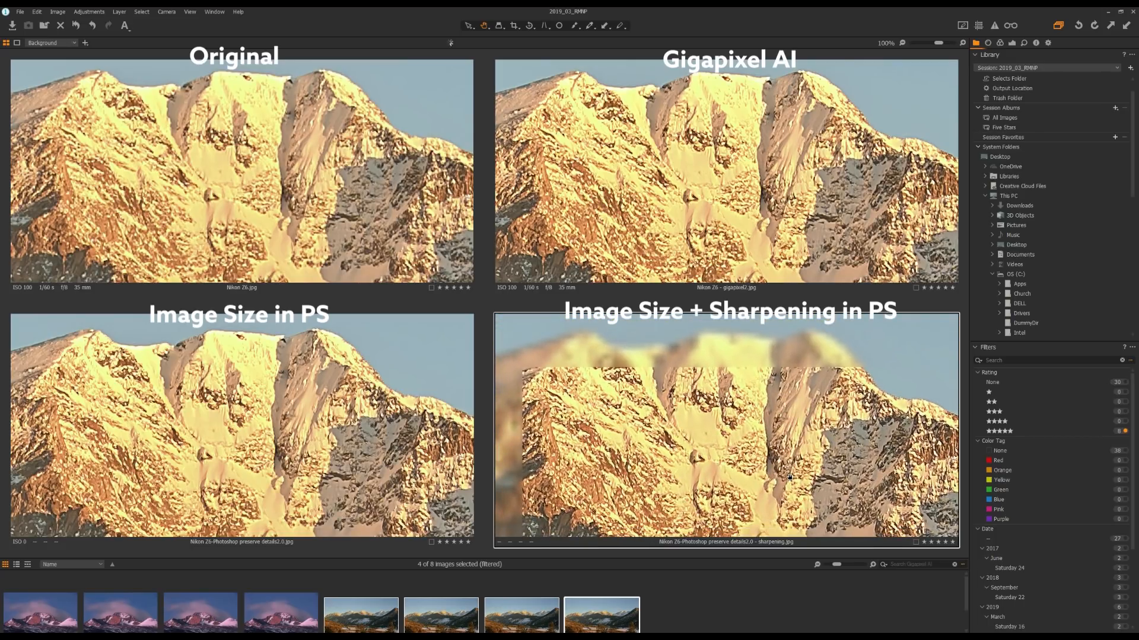
Step: Compare the partly shaded right flank of the peak across the original, both Photoshop versions and the Gigapixel version
left_click(356, 214)
scroll(344, 212, "up", 2)
left_click_drag(324, 208, 309, 208)
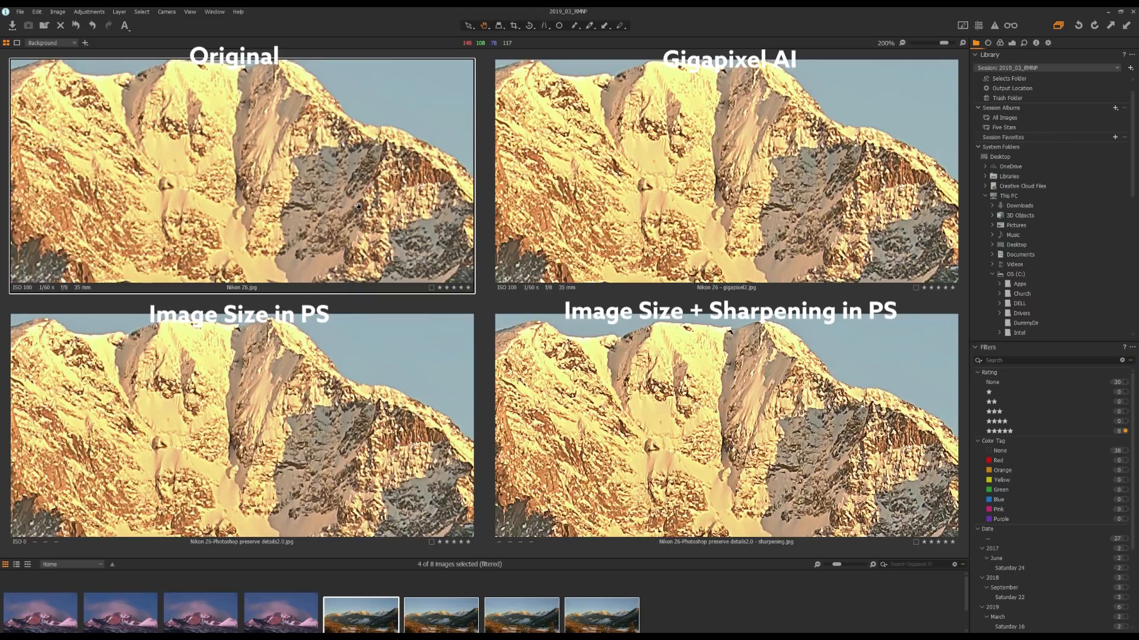
left_click_drag(347, 206, 325, 141)
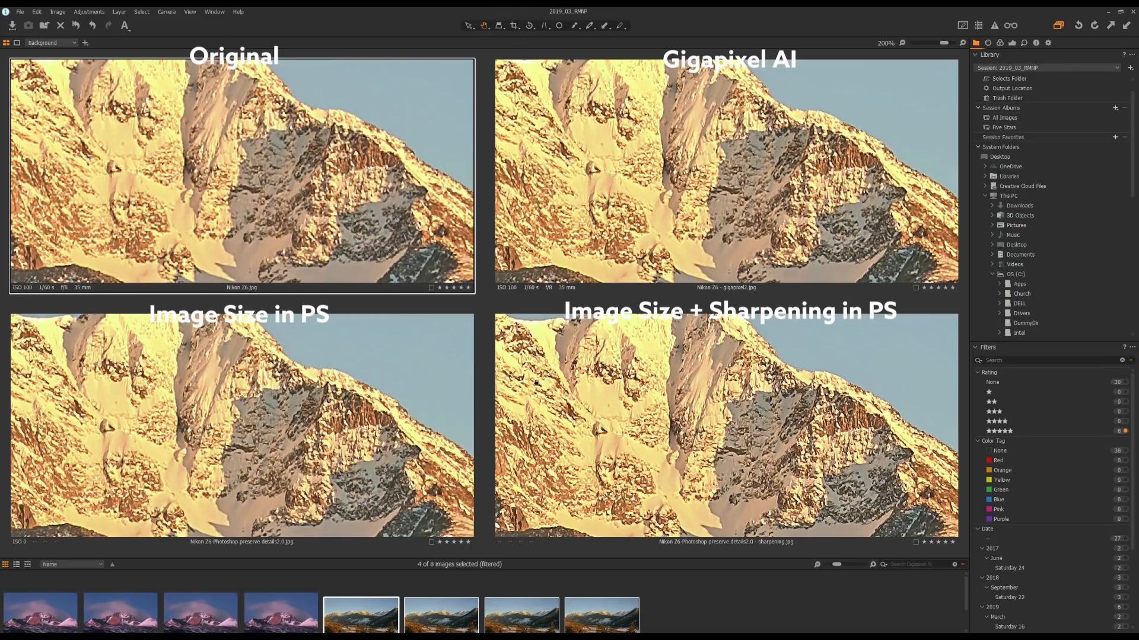
left_click(350, 446)
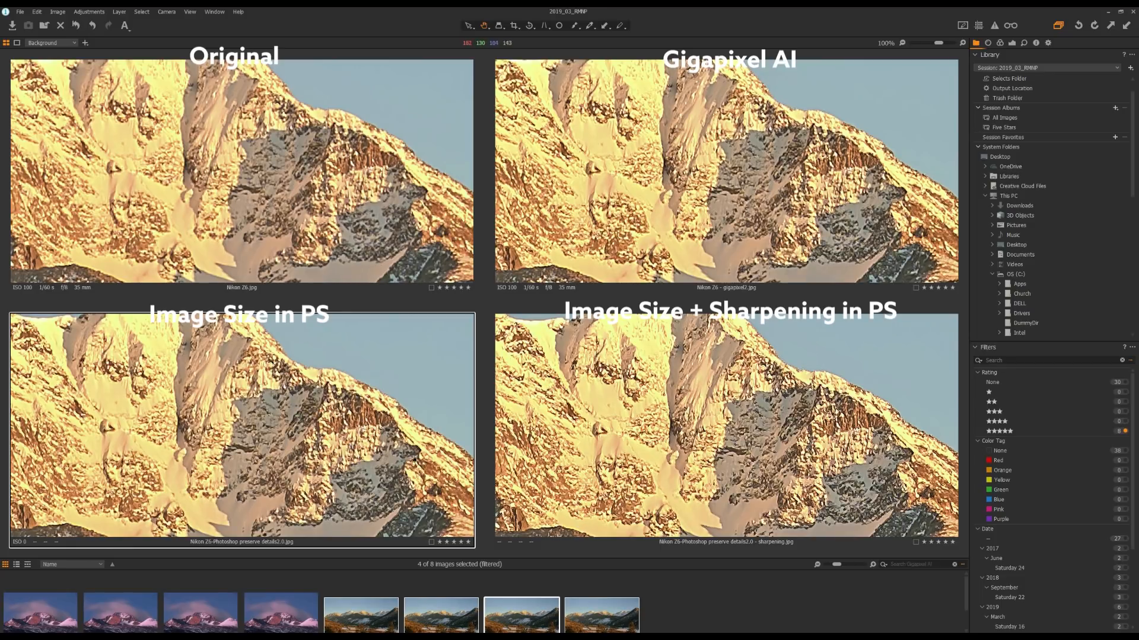
left_click(658, 447)
left_click(370, 455)
left_click(759, 449)
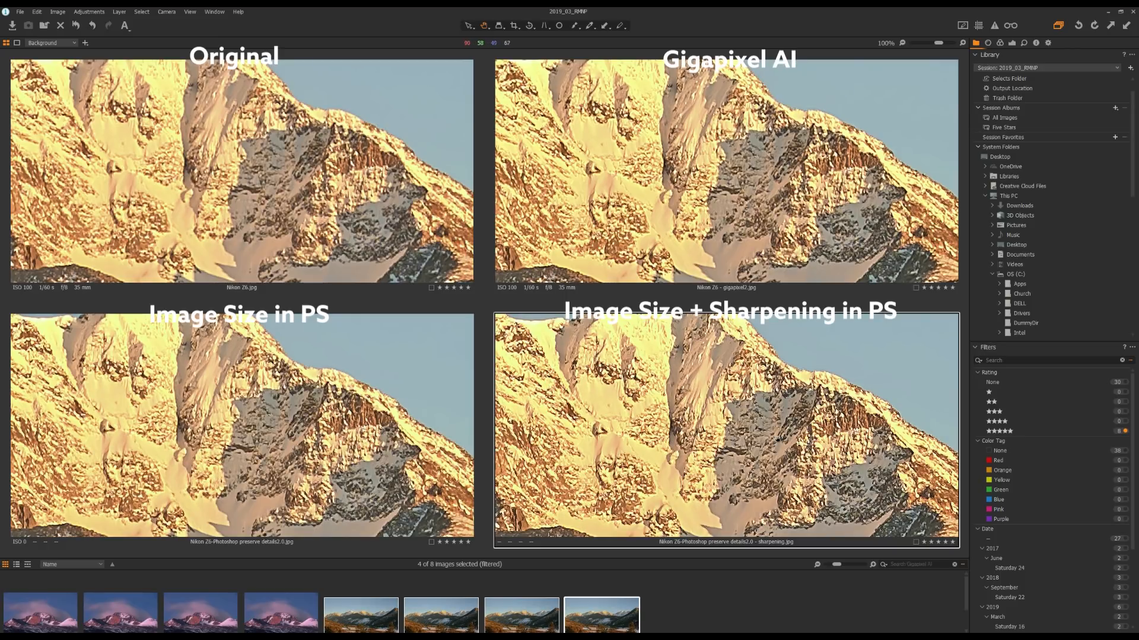
left_click(750, 196)
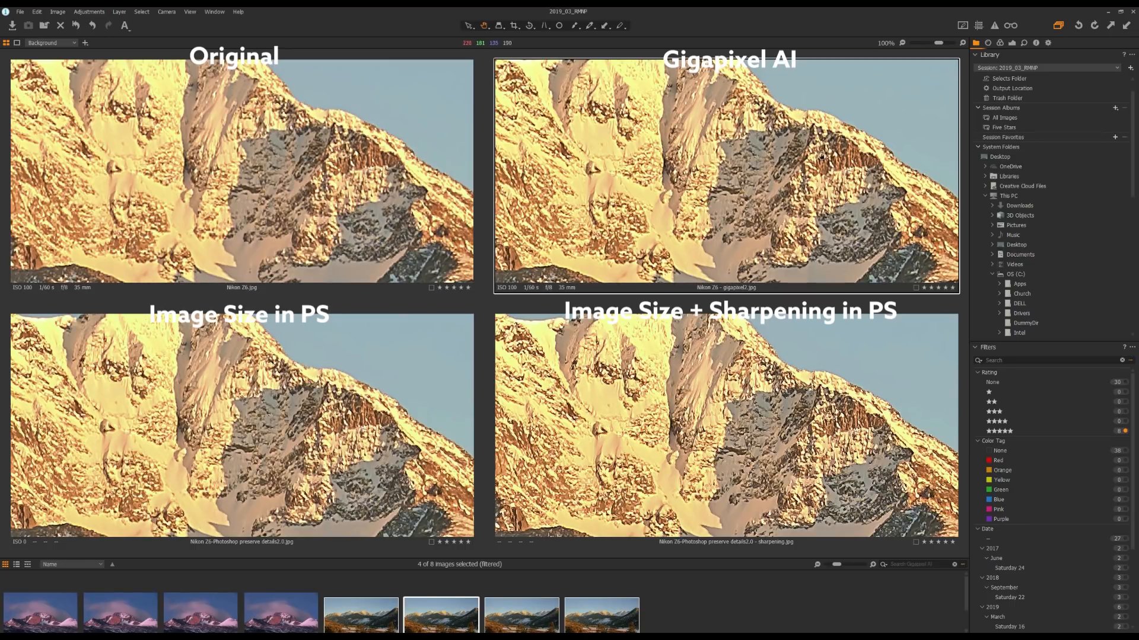
Step: Compare the peak's ridgeline and lower slopes and the foreground pine tree across all four Nikon Z6 versions
left_click_drag(723, 171, 842, 230)
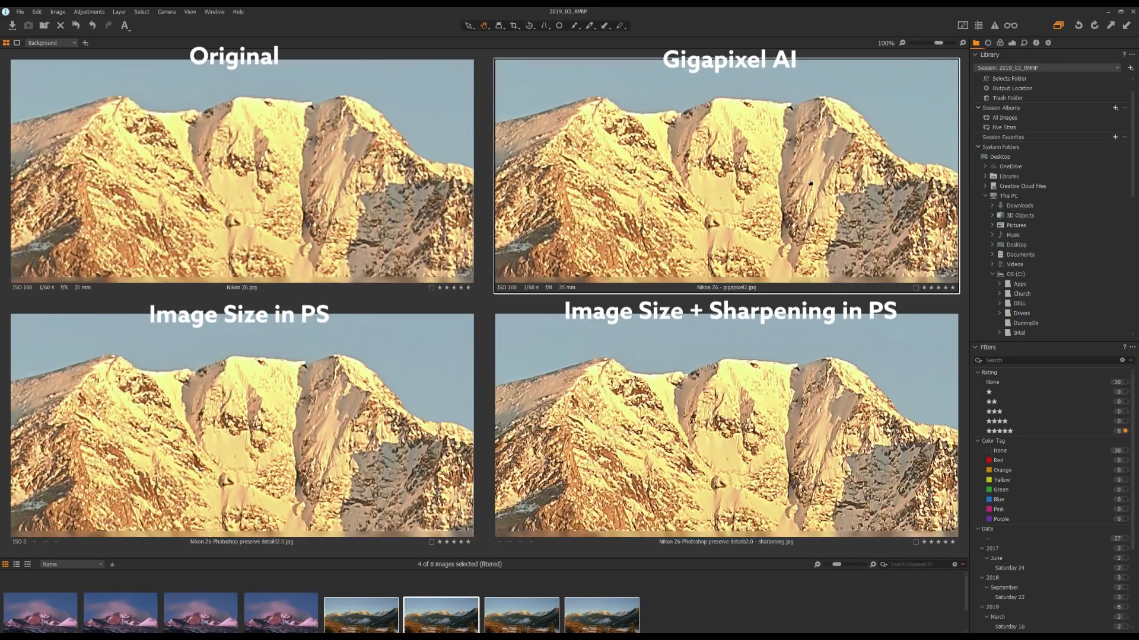
left_click_drag(811, 183, 737, 100)
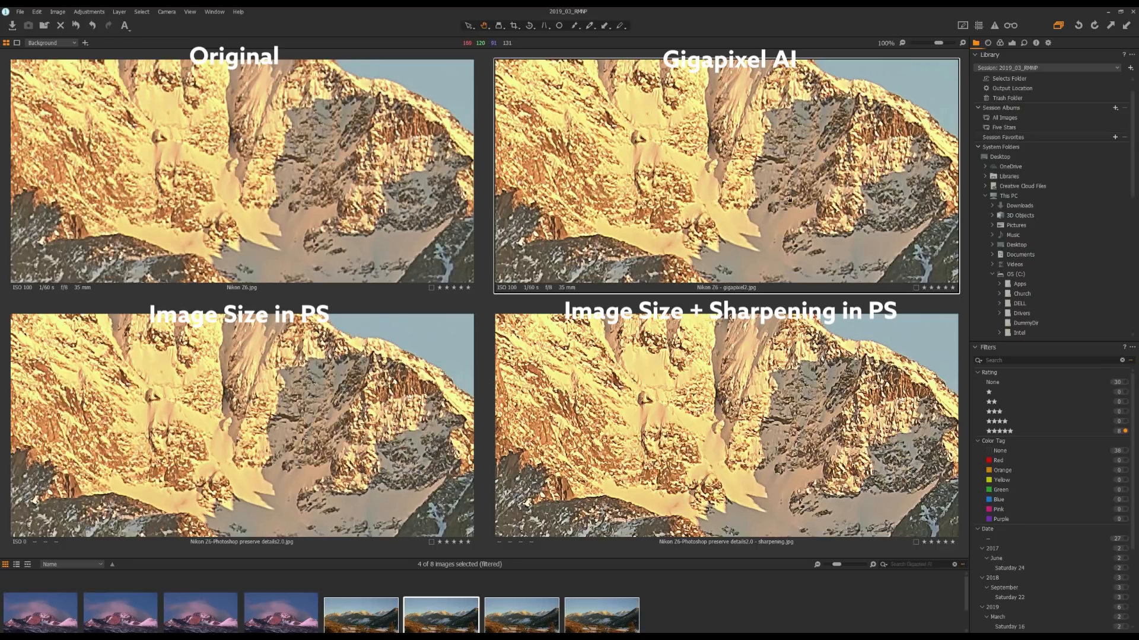
left_click_drag(720, 221, 765, 136)
left_click_drag(722, 194, 720, 89)
left_click_drag(712, 220, 715, 103)
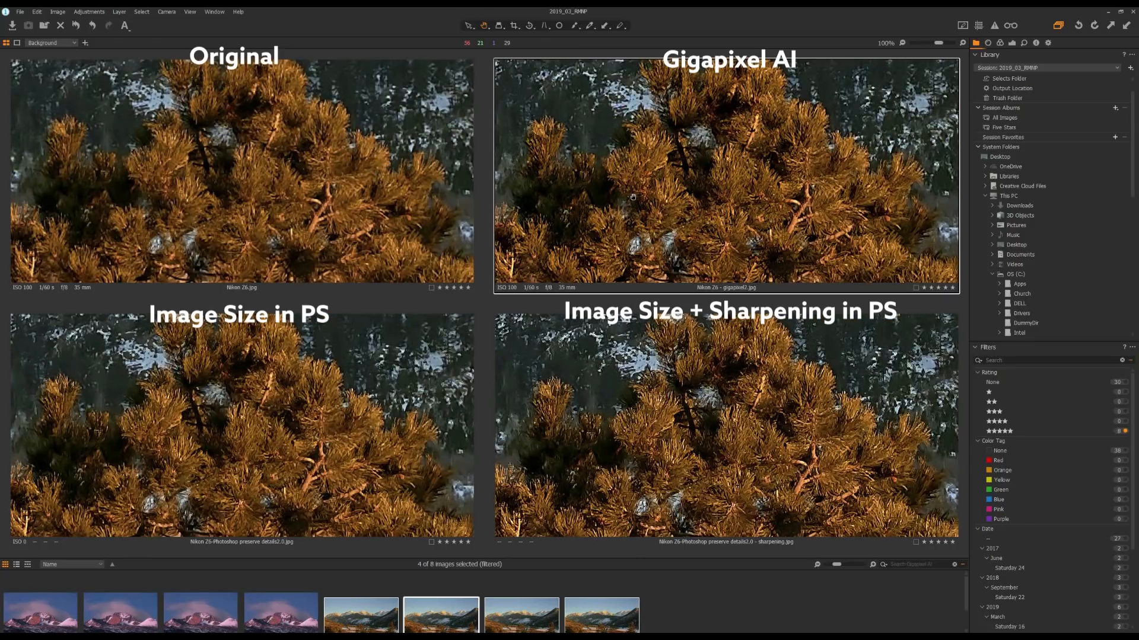
Step: Compare the needles and inner branches of the foreground pine tree in the original, Gigapixel and sharpened Photoshop versions
left_click(318, 196)
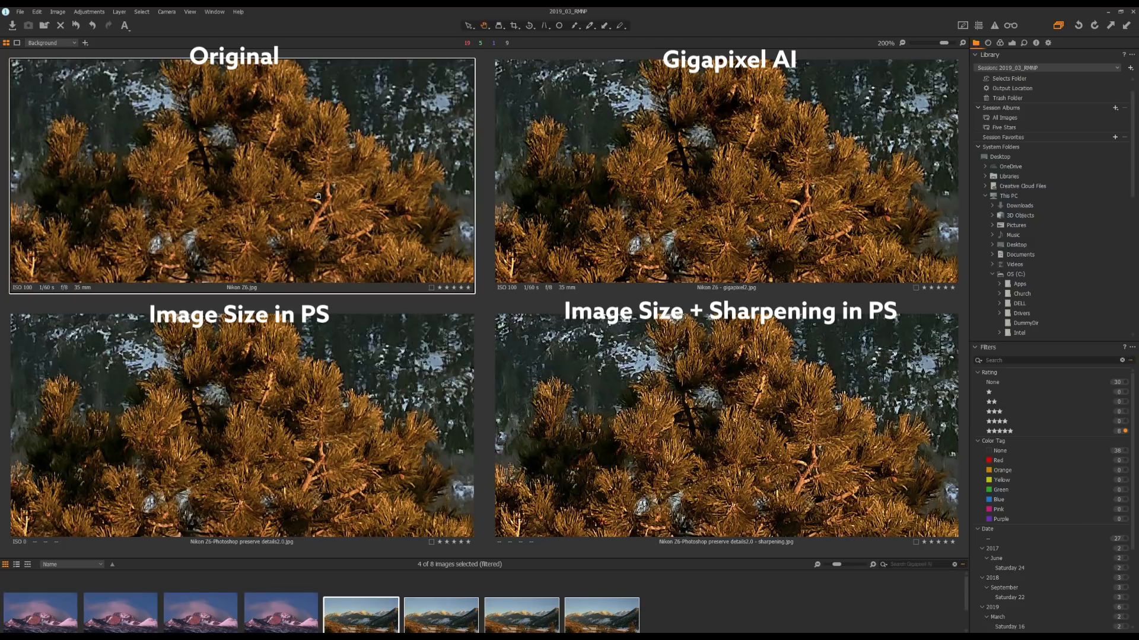
left_click(665, 435)
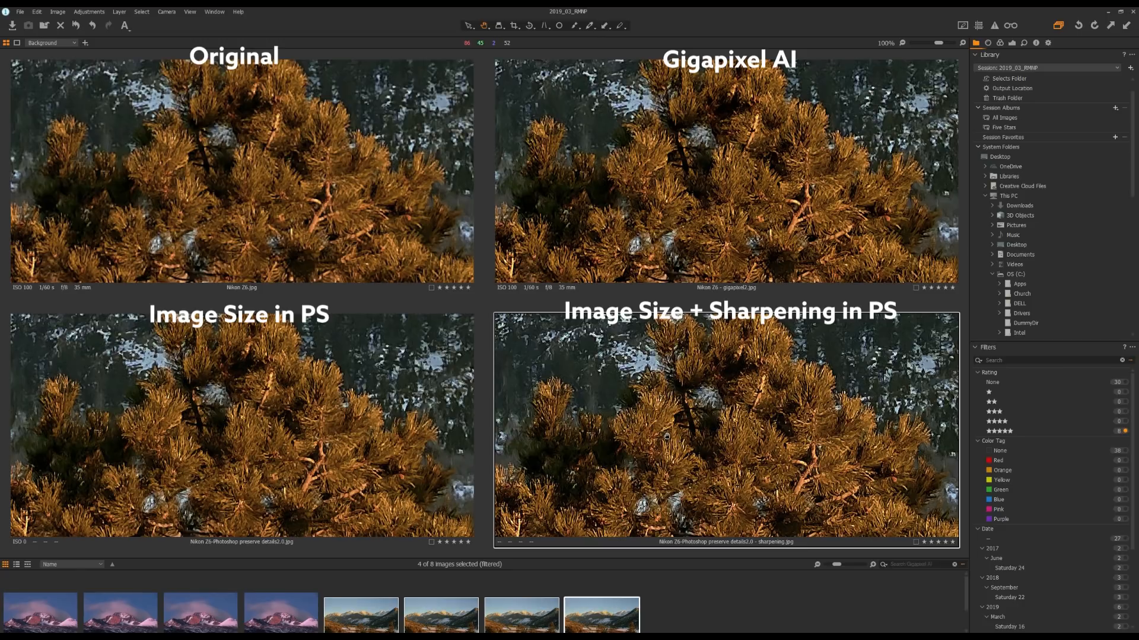
left_click(708, 212)
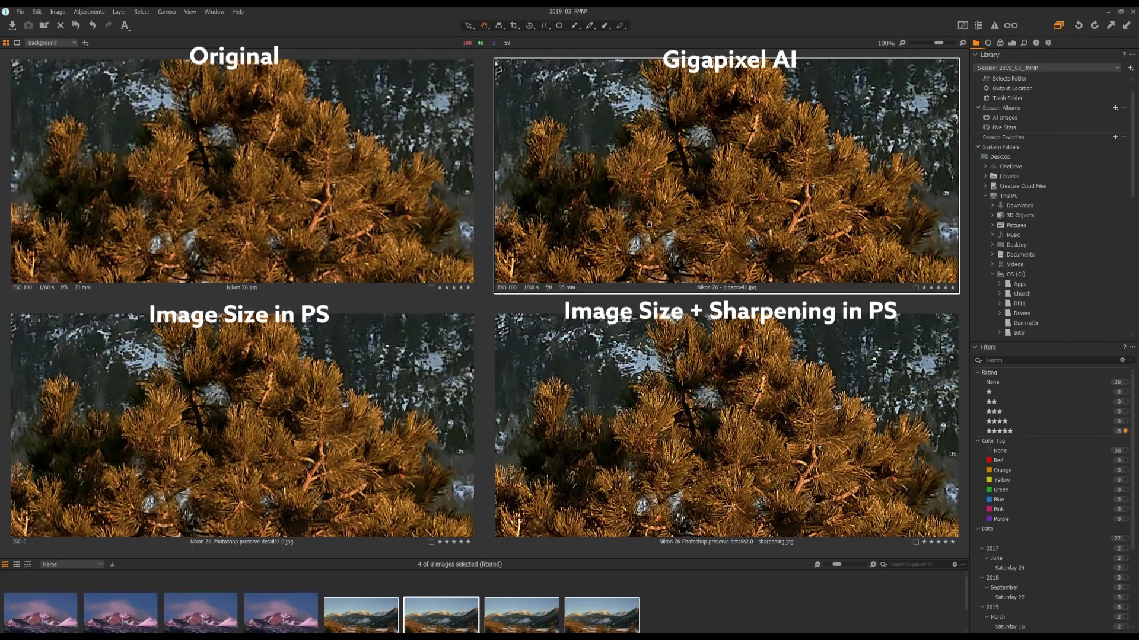
left_click_drag(646, 239, 637, 165)
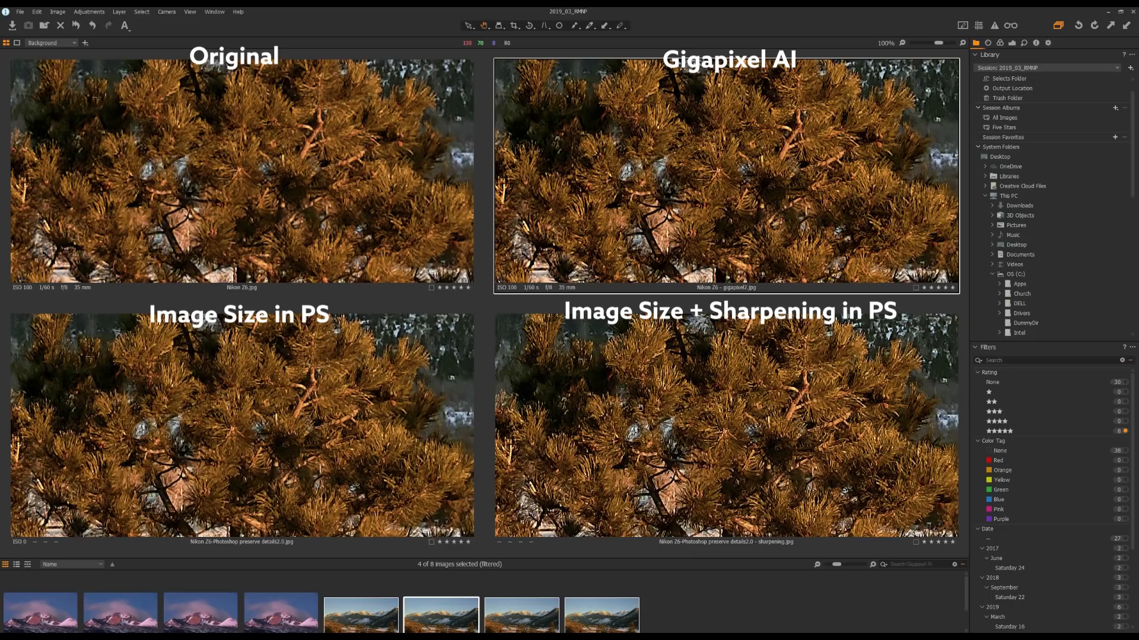
Step: Compare the trunk and branches of the tall sunlit evergreen, from its lower part to its upper part, across all four versions
left_click(758, 428)
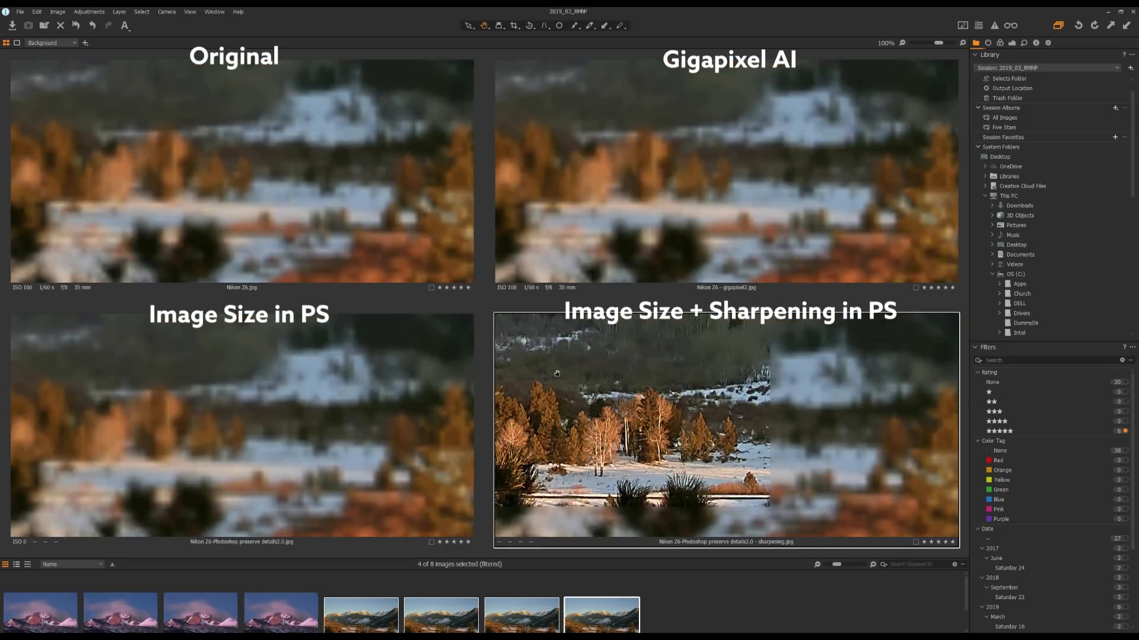
left_click_drag(908, 424, 578, 380)
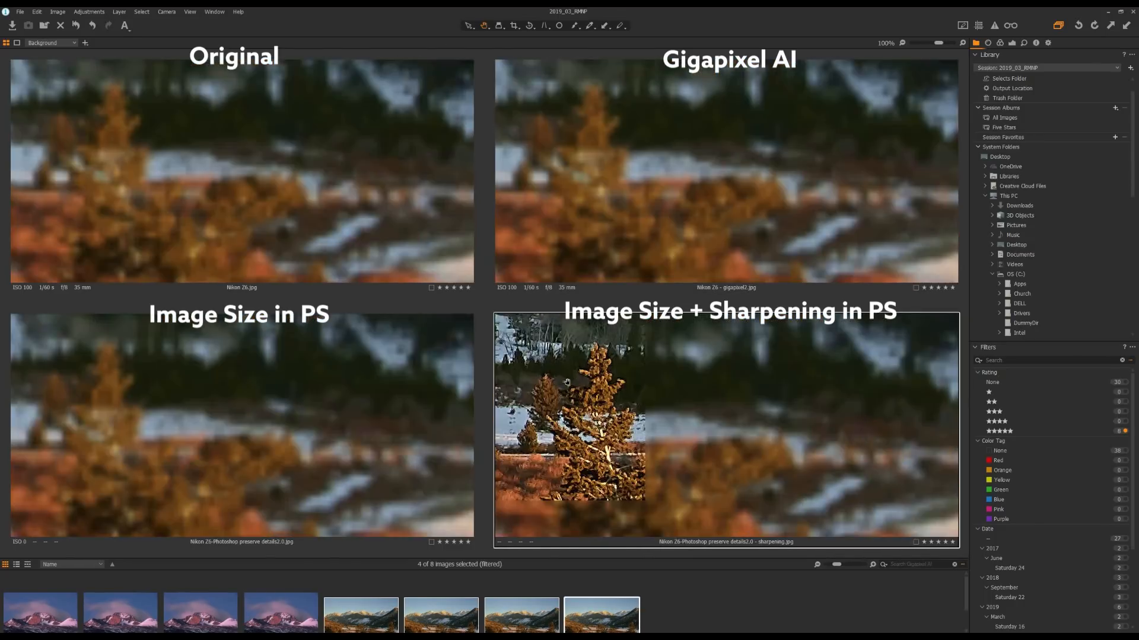
left_click_drag(727, 413, 638, 331)
left_click_drag(816, 469, 700, 367)
left_click_drag(784, 395, 647, 413)
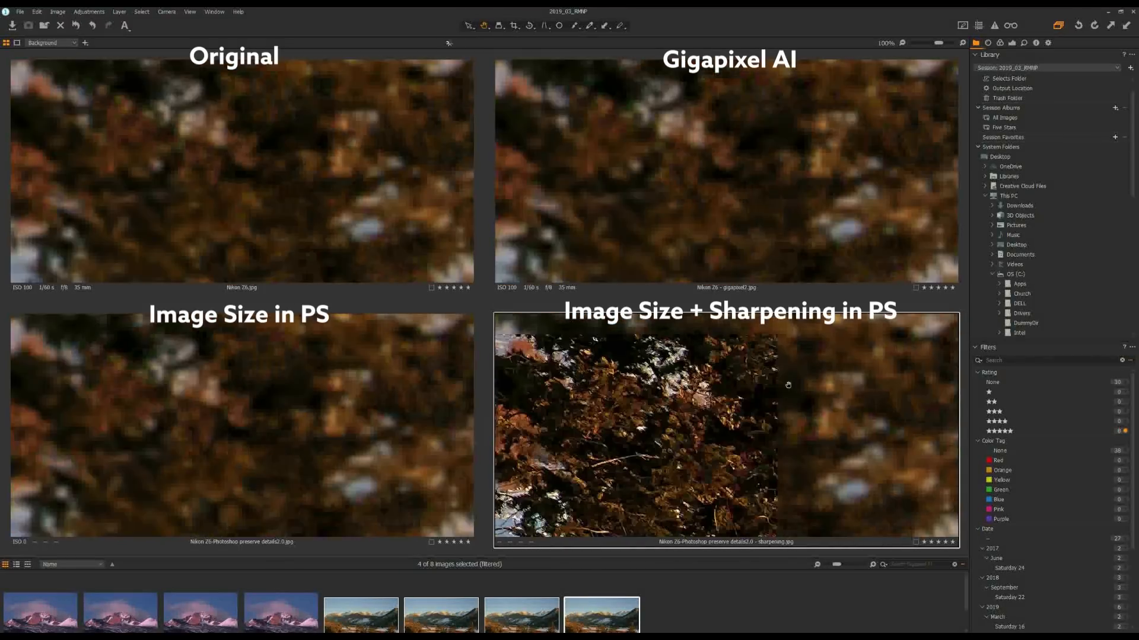
left_click_drag(788, 385, 715, 525)
left_click_drag(752, 392, 737, 415)
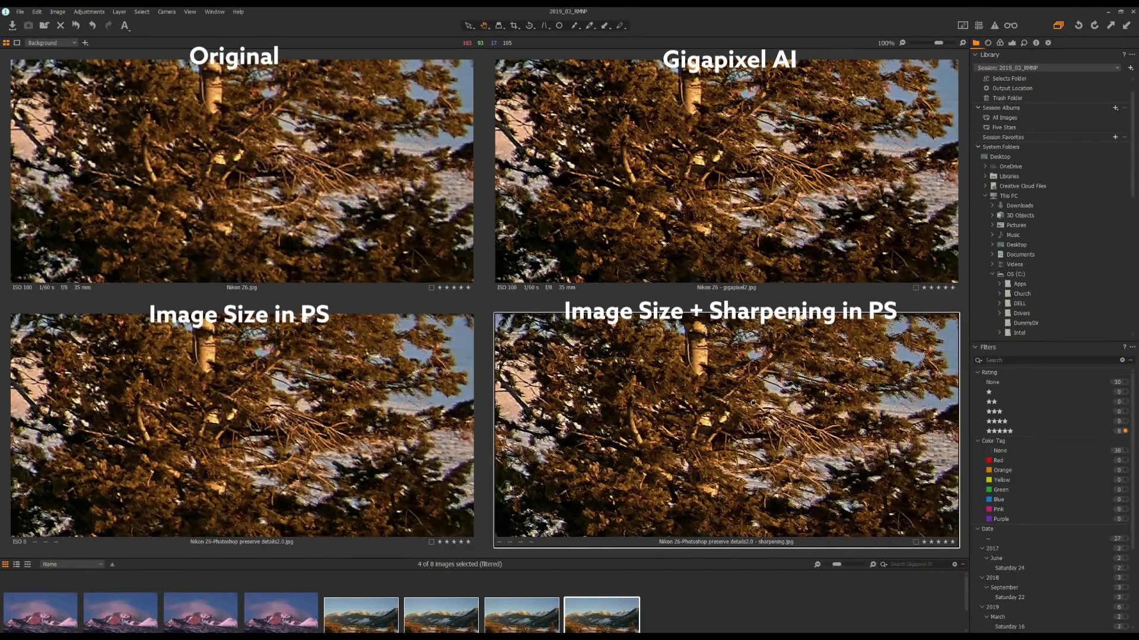
left_click_drag(752, 402, 782, 411)
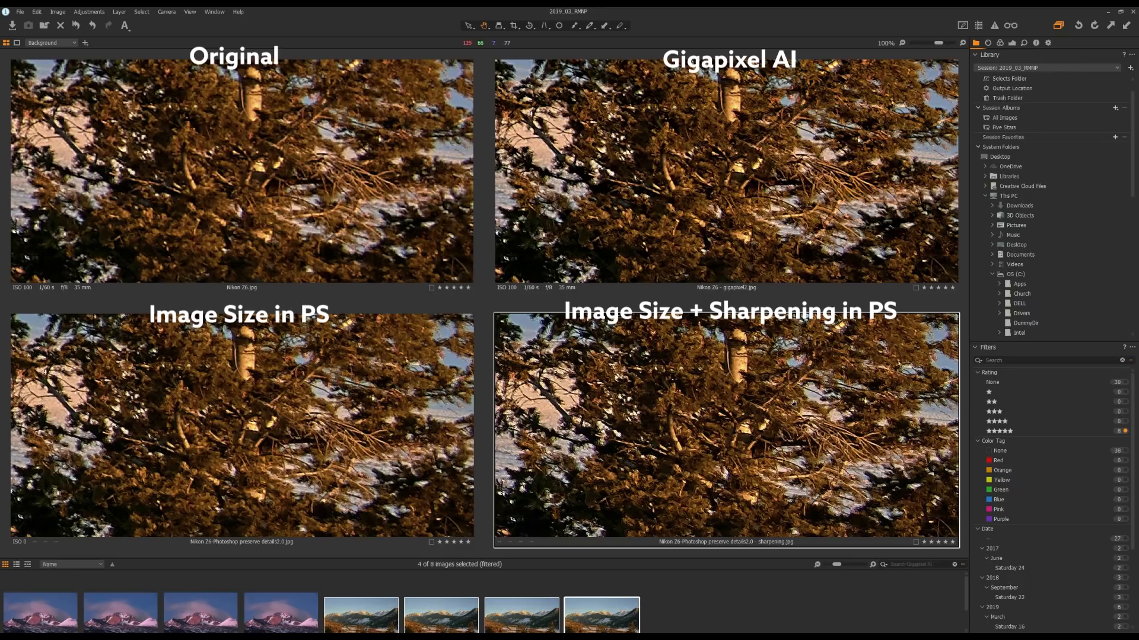
left_click_drag(789, 387, 773, 544)
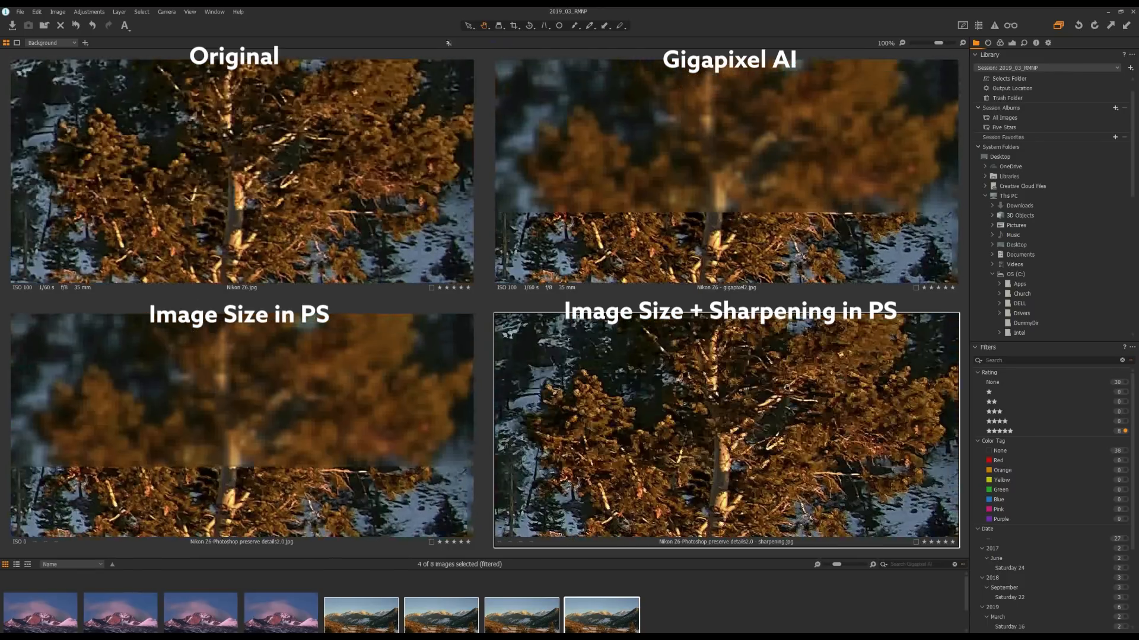
mouse_move(789, 391)
left_mouse_down()
mouse_move(787, 439)
mouse_move(784, 373)
left_mouse_up()
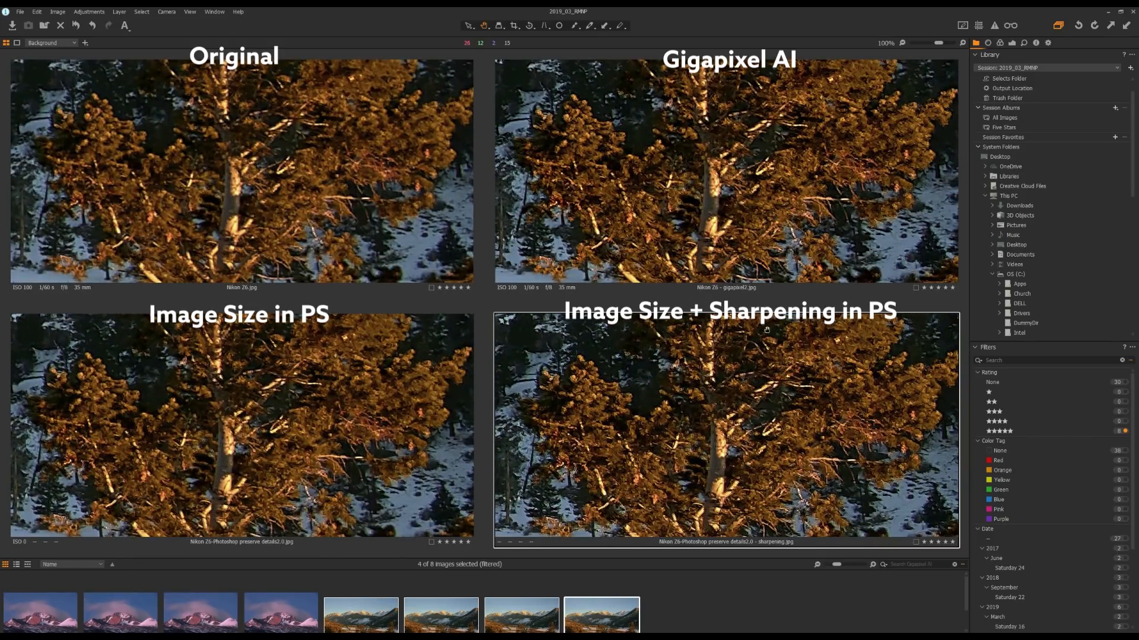
Step: Compare the dense cluster of evergreens and the bare twigs beside them across all four Nikon Z6 versions
left_click_drag(763, 478, 774, 320)
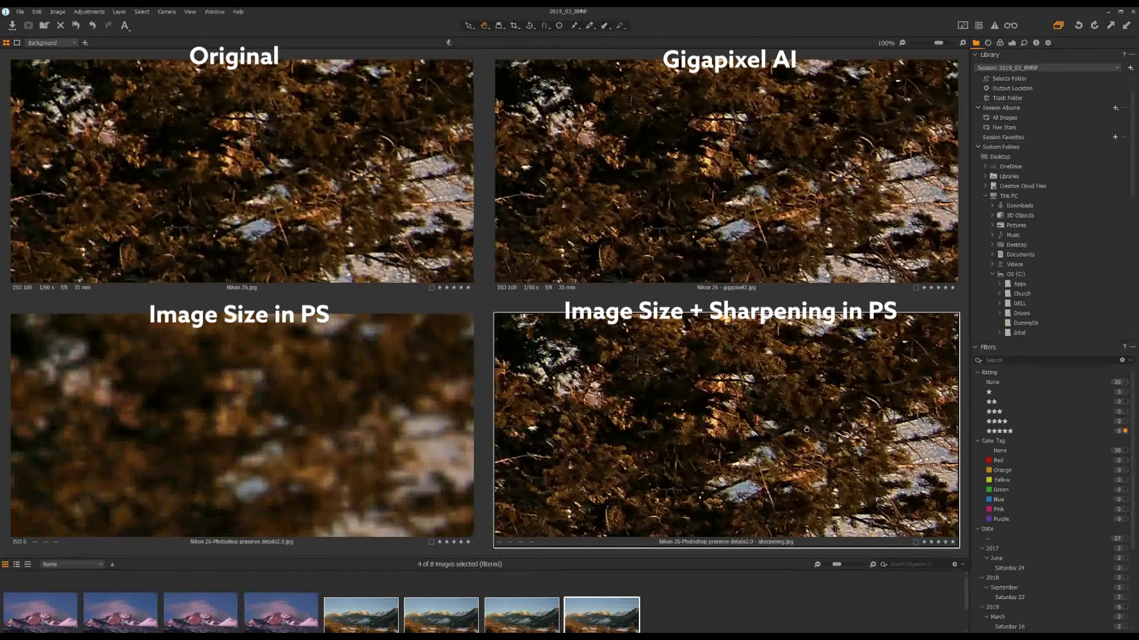
left_click_drag(682, 464, 712, 402)
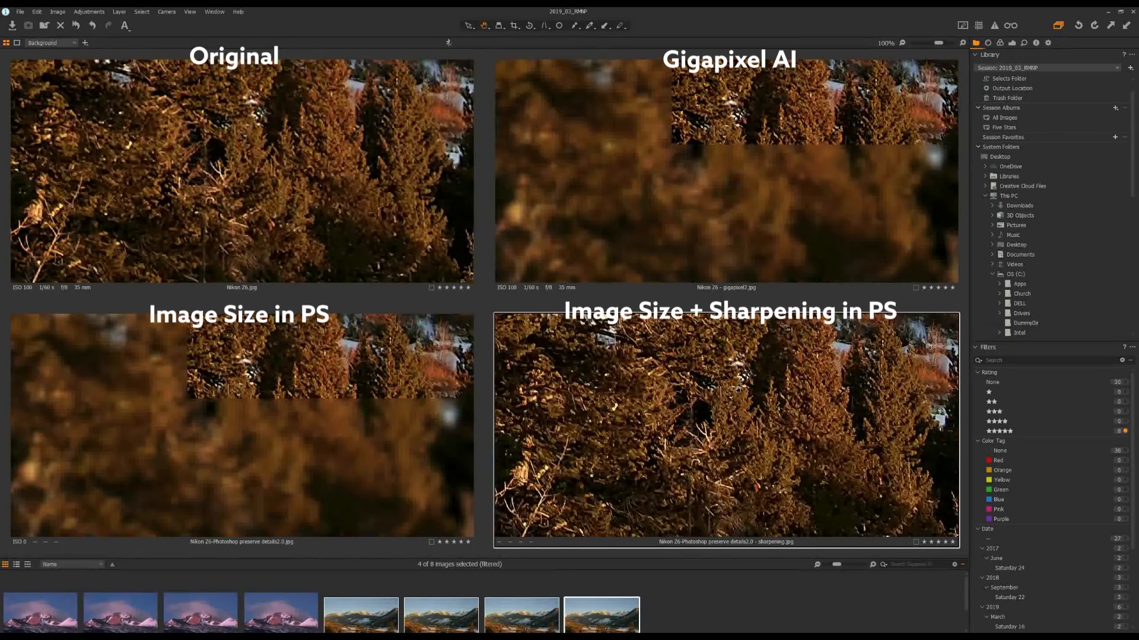
left_click_drag(711, 402, 774, 406)
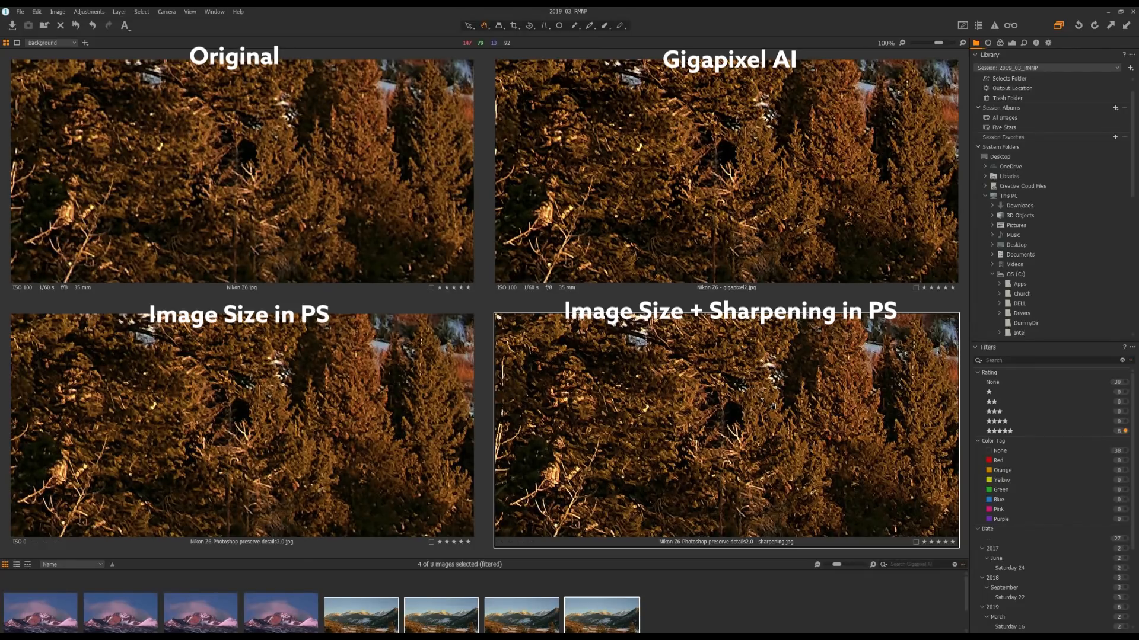
Step: Compare the shaded pine branches and bare shrub against the snowy meadow across all four Nikon Z6 versions
left_click_drag(665, 440, 956, 344)
left_click_drag(645, 386, 931, 362)
left_click_drag(664, 430, 700, 527)
left_click_drag(724, 394, 718, 510)
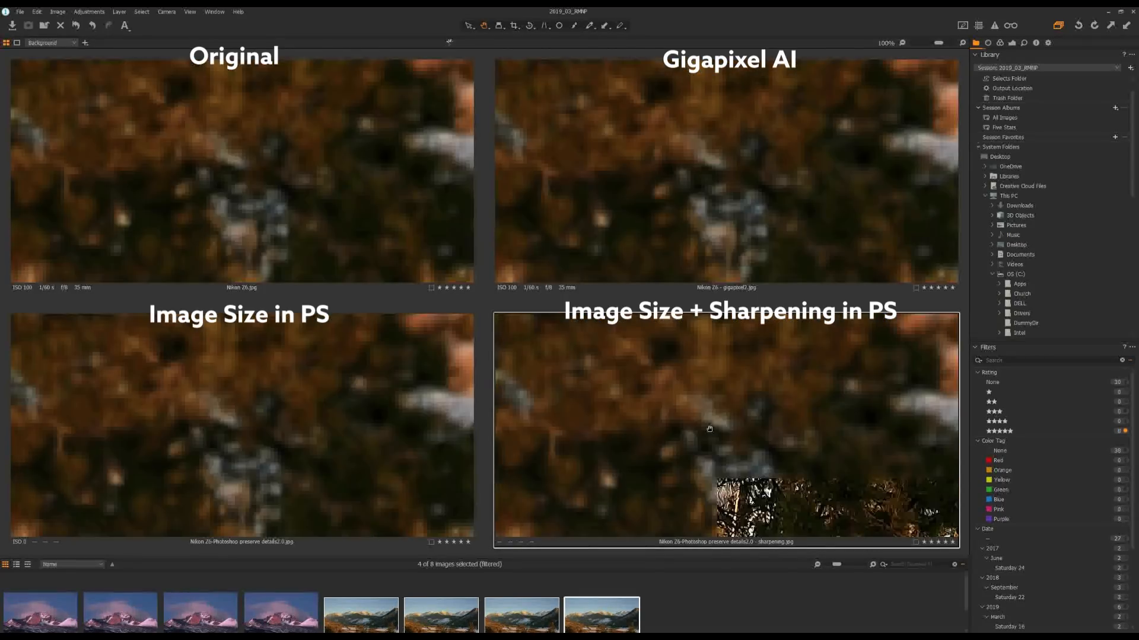
left_click_drag(694, 394, 673, 516)
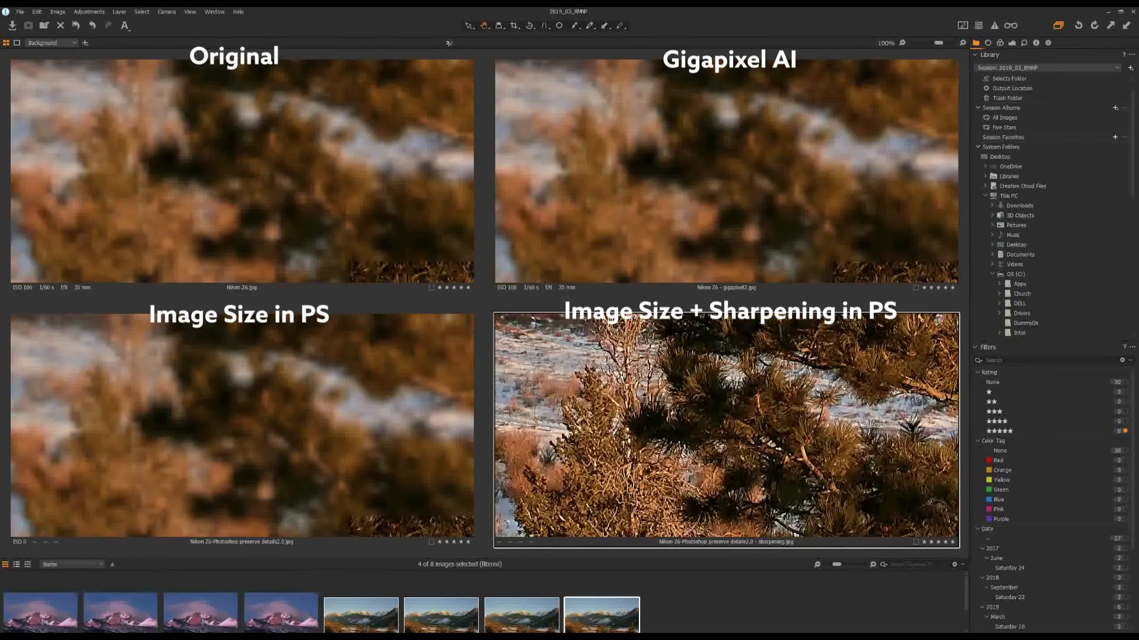
left_click_drag(602, 392, 679, 463)
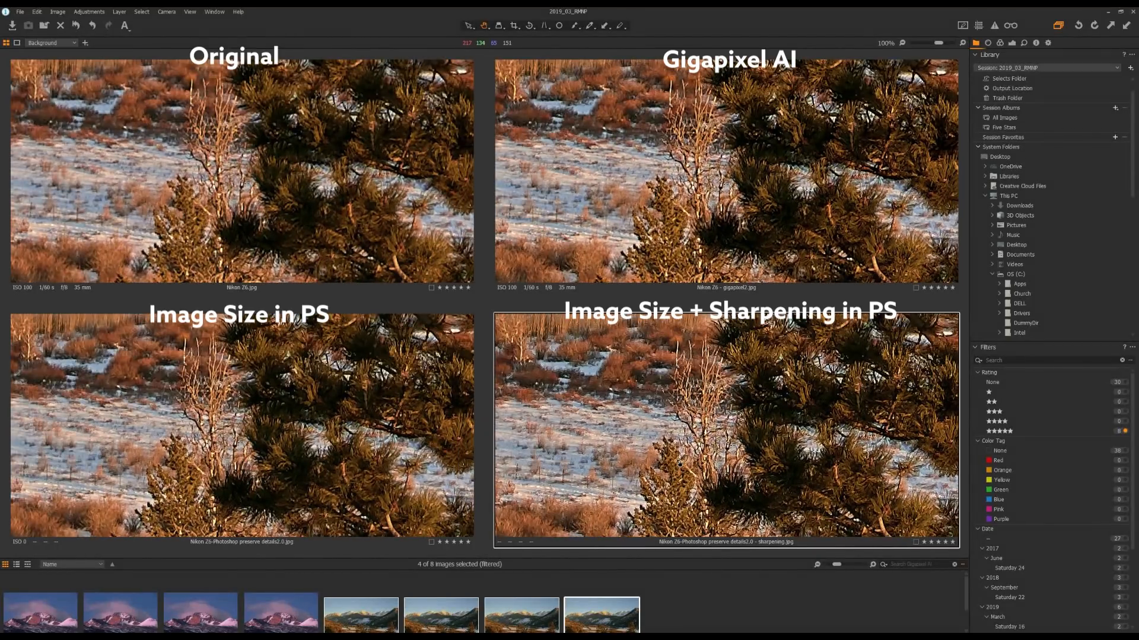